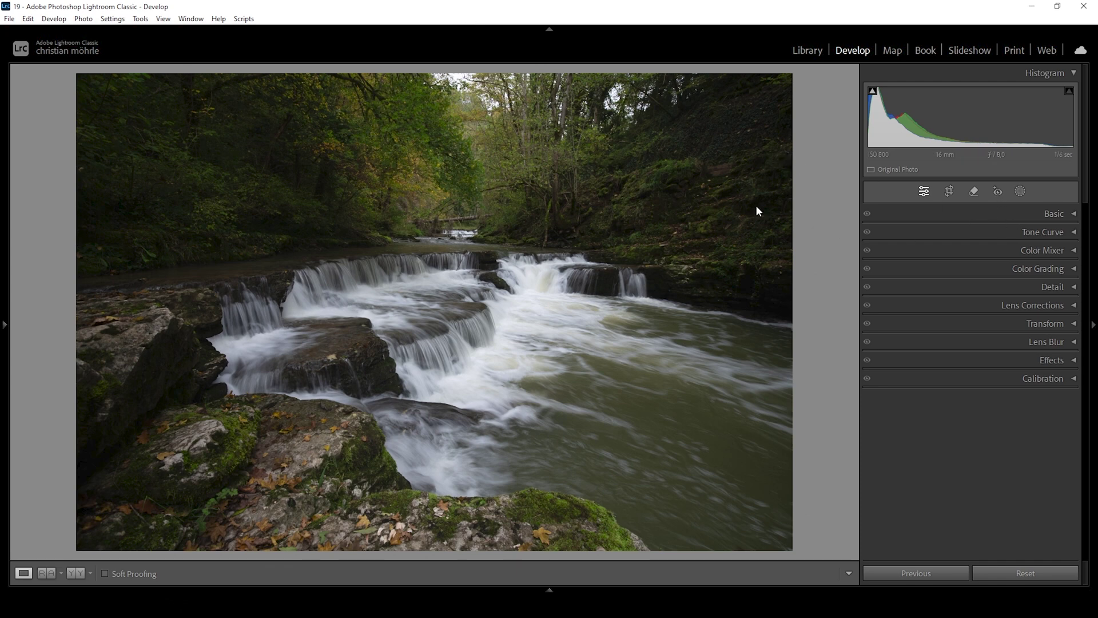
- Expand the Basic panel to reveal the white balance, tone and presence sliders
left_click(1038, 212)
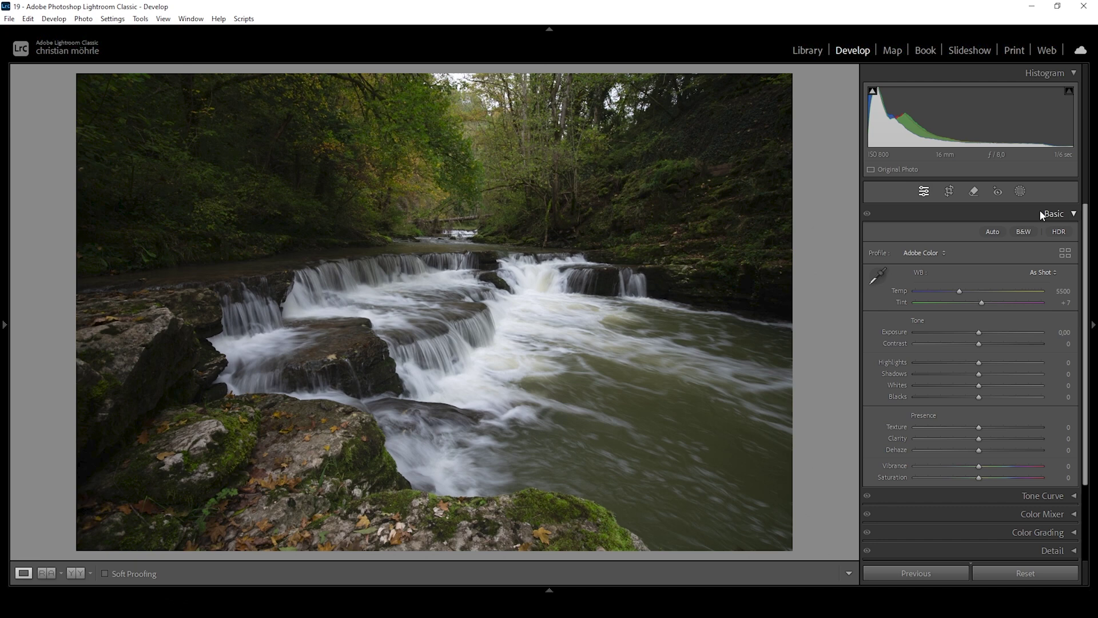
- Browse the Artistic profiles, previewing Artistic 04 and 02, and apply Artistic 03
left_click(947, 252)
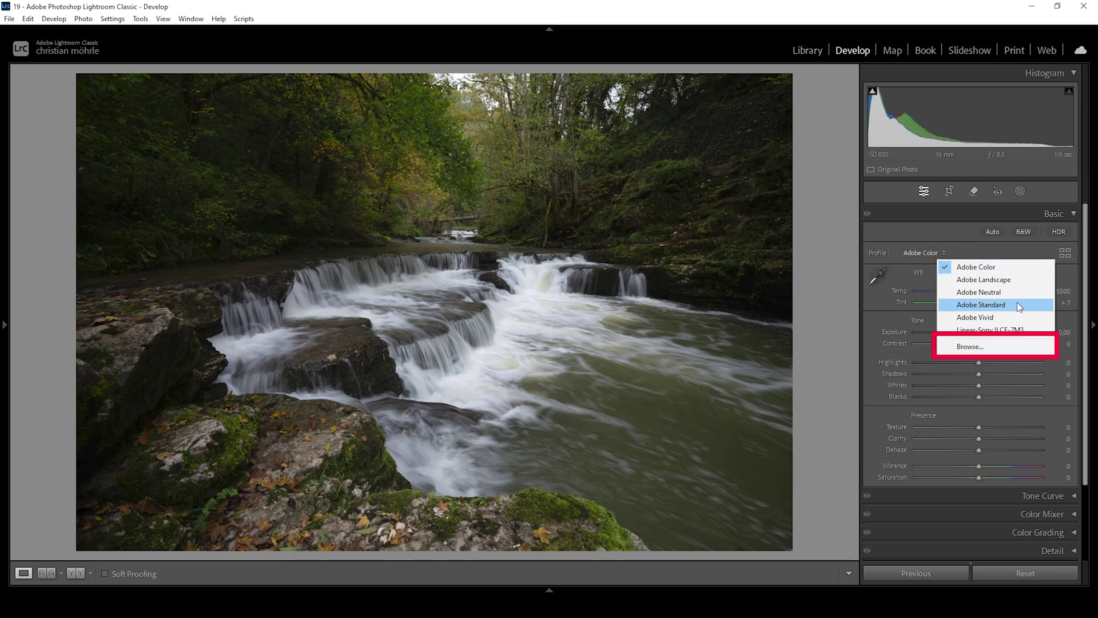
left_click(986, 346)
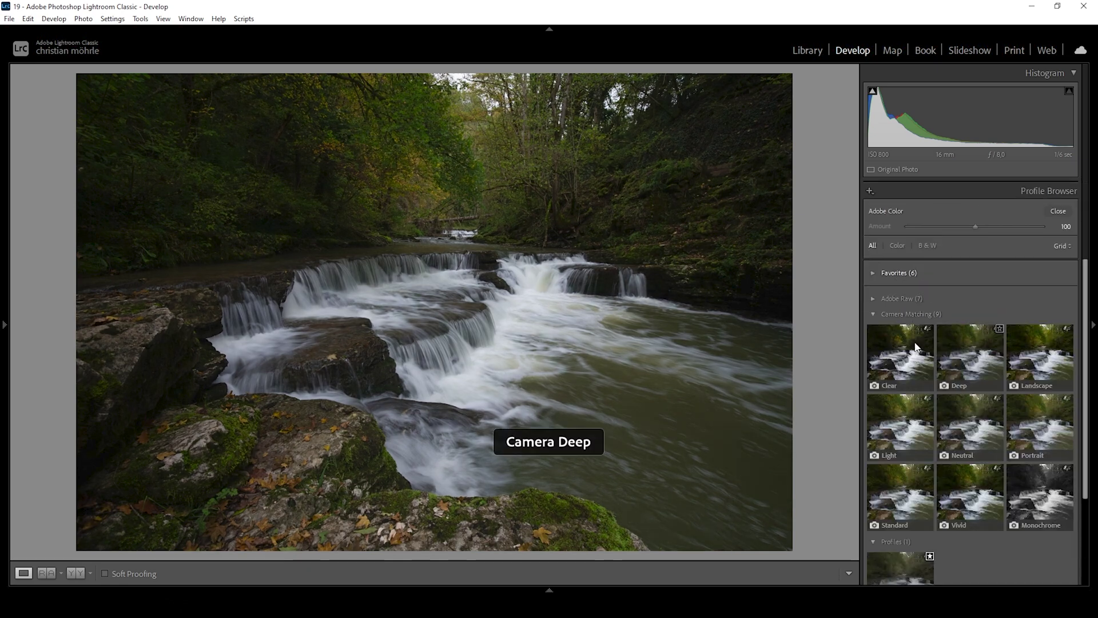
left_click(948, 272)
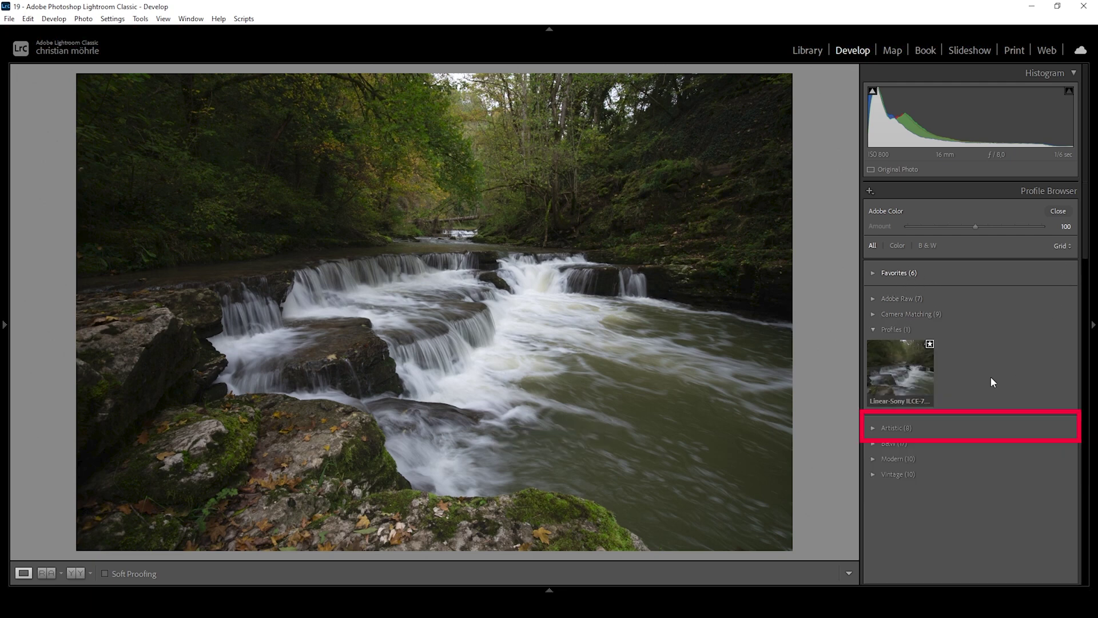
left_click(873, 428)
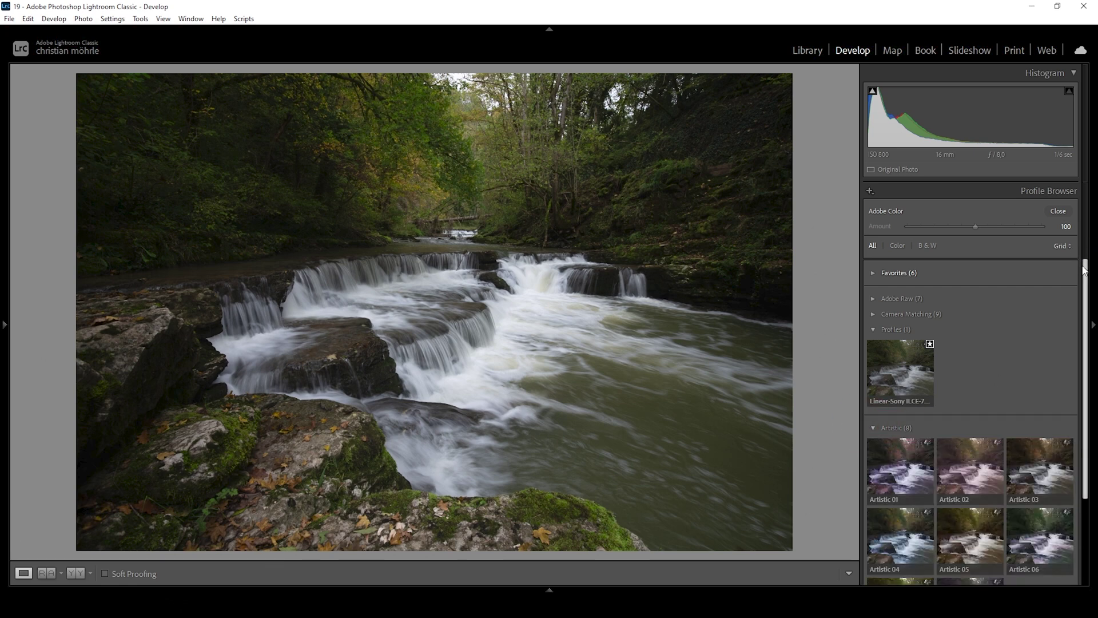
left_click_drag(1087, 270, 1086, 350)
left_click(910, 424)
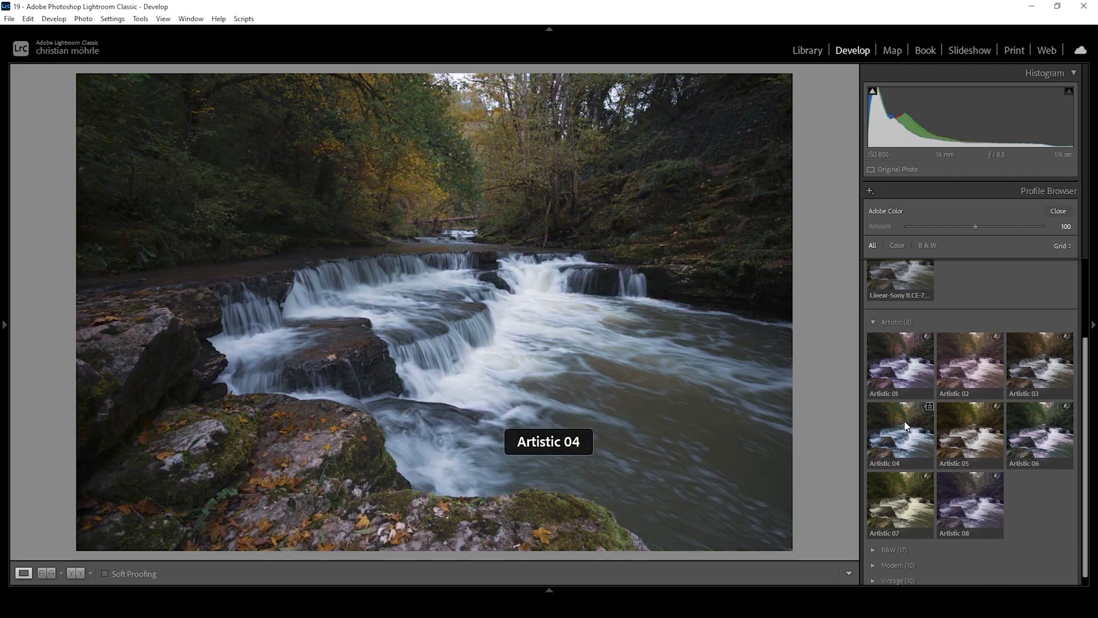
left_click(972, 360)
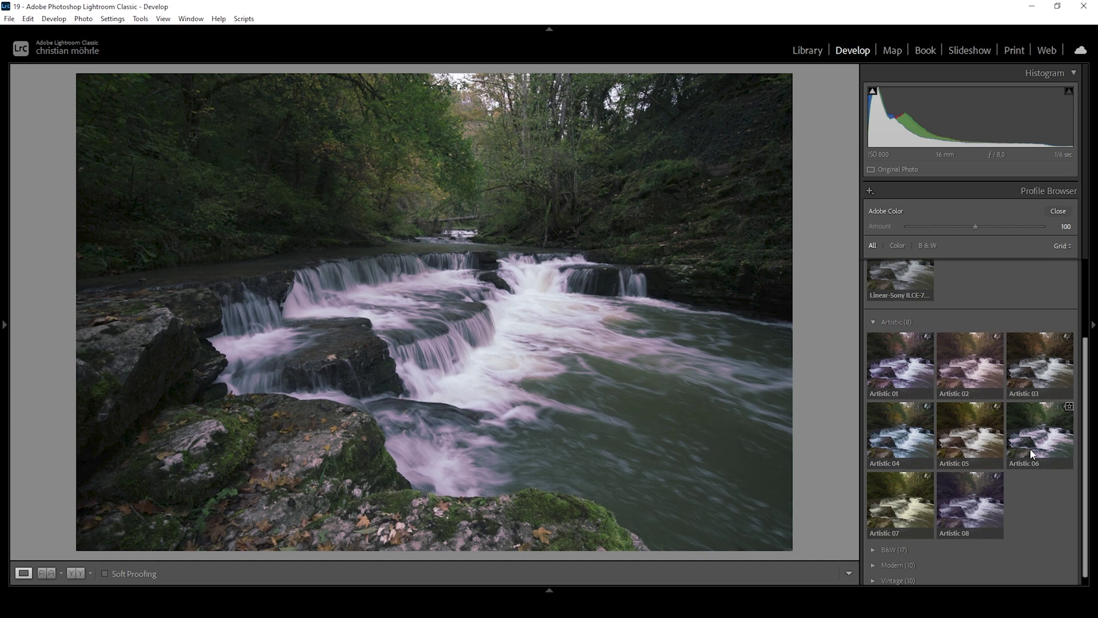
left_click(1033, 366)
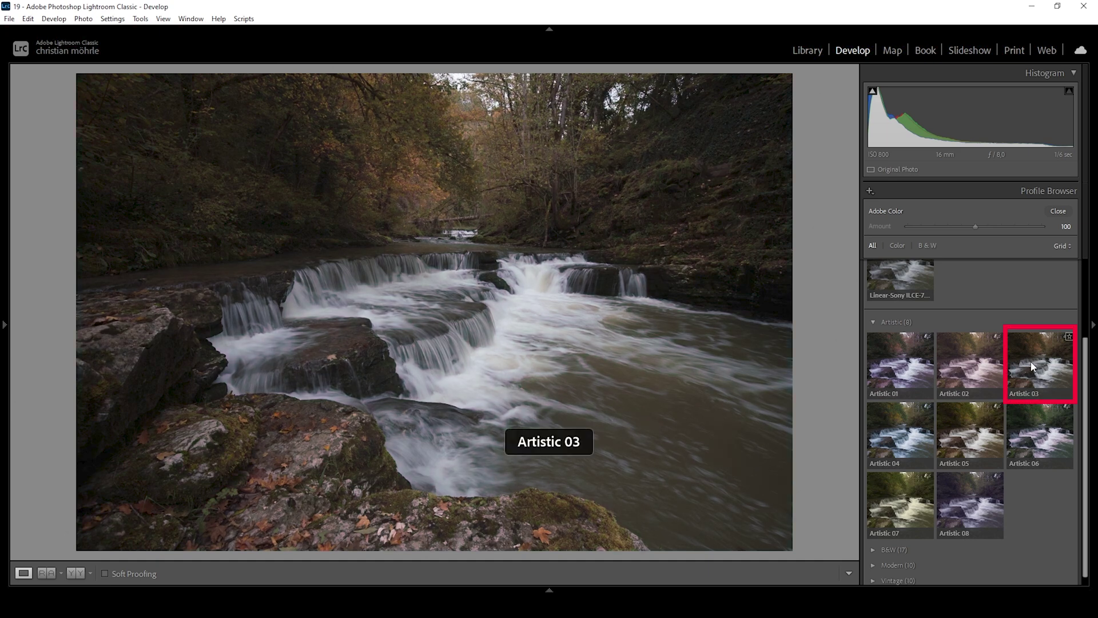
left_click(1032, 366)
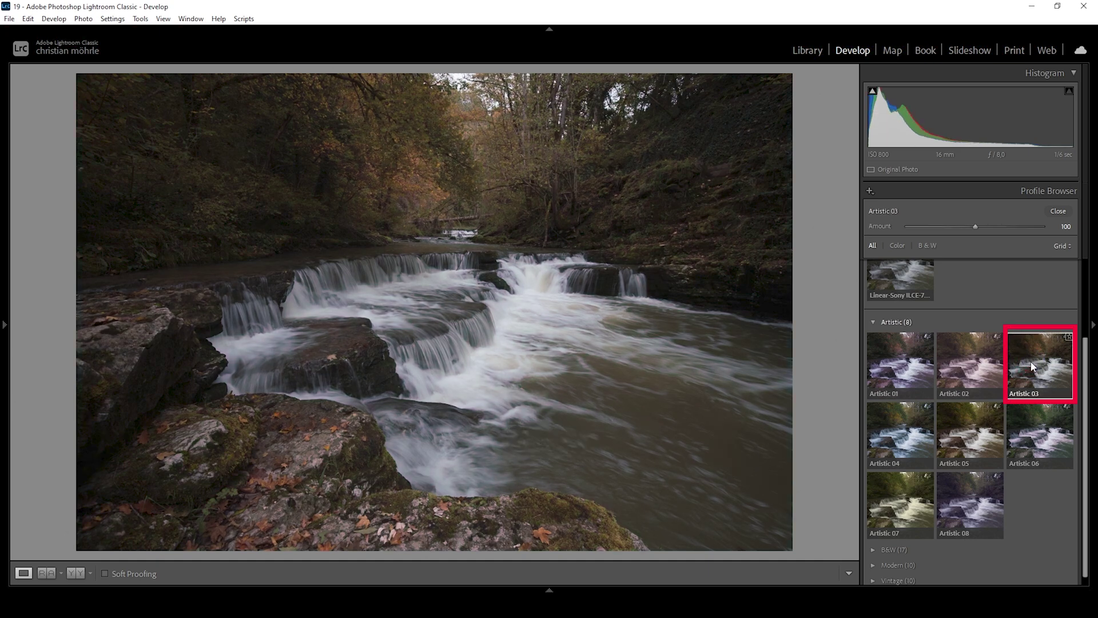
left_click(1058, 211)
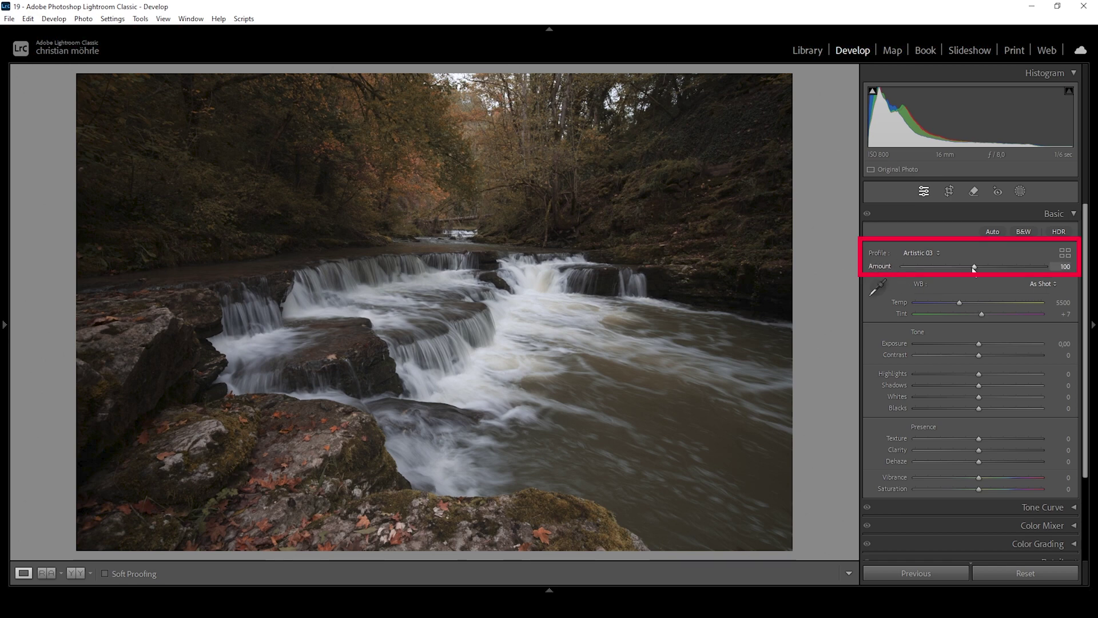
- Lower the Artistic 03 profile Amount from 100 to 71
left_click_drag(974, 268, 953, 269)
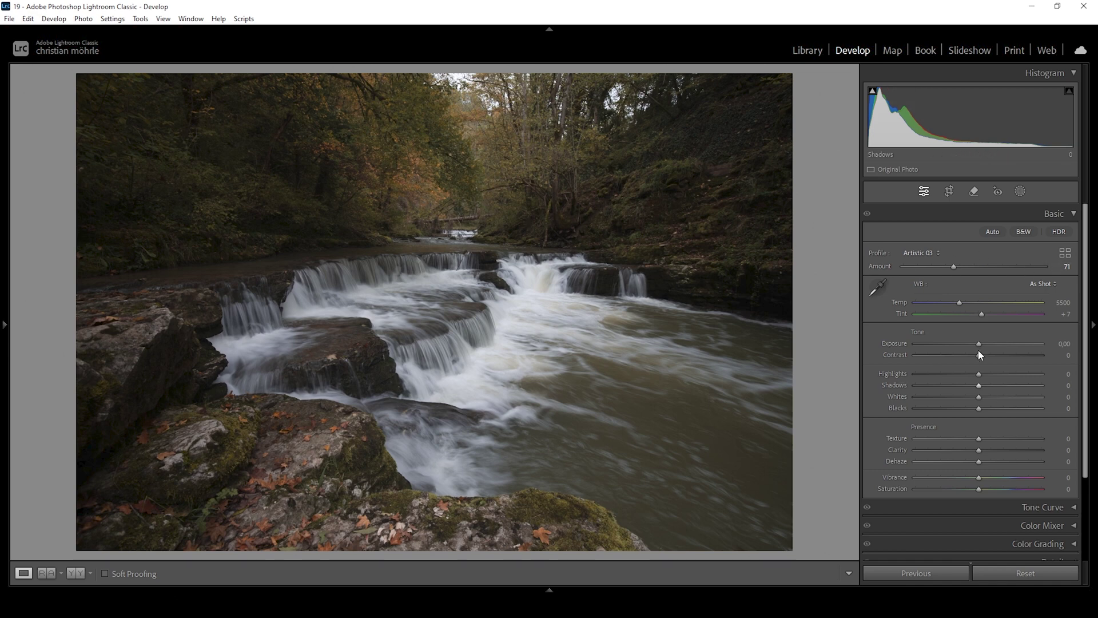
- Set Exposure to +1.10, Highlights to −62, Shadows to +58 and Whites to +19
left_click_drag(976, 346, 992, 348)
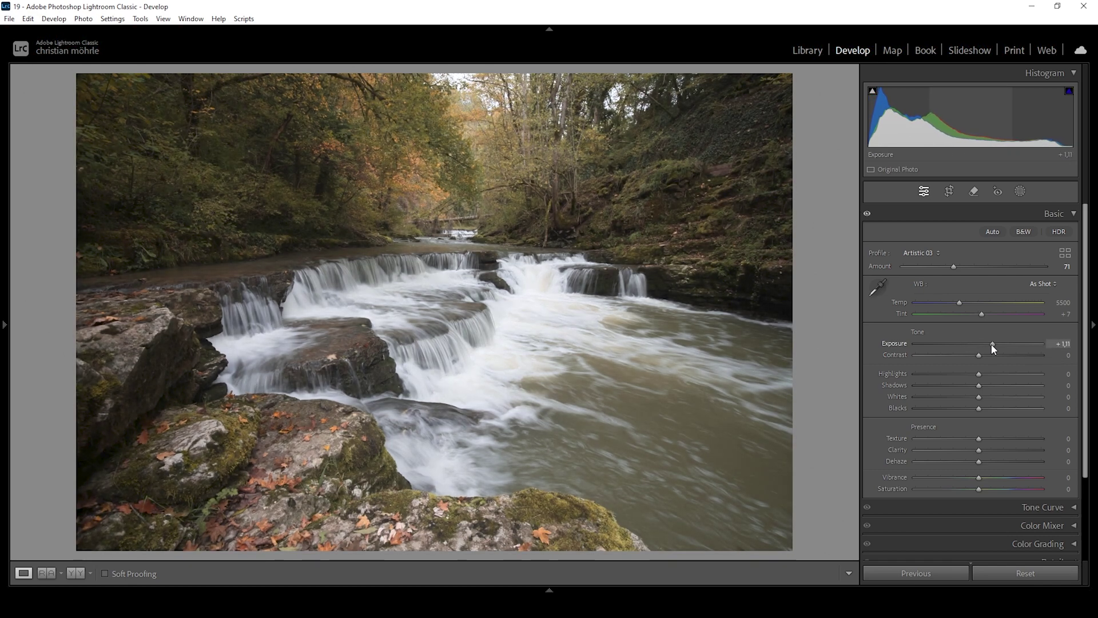
left_click(1059, 344)
type("1,1")
key("Return")
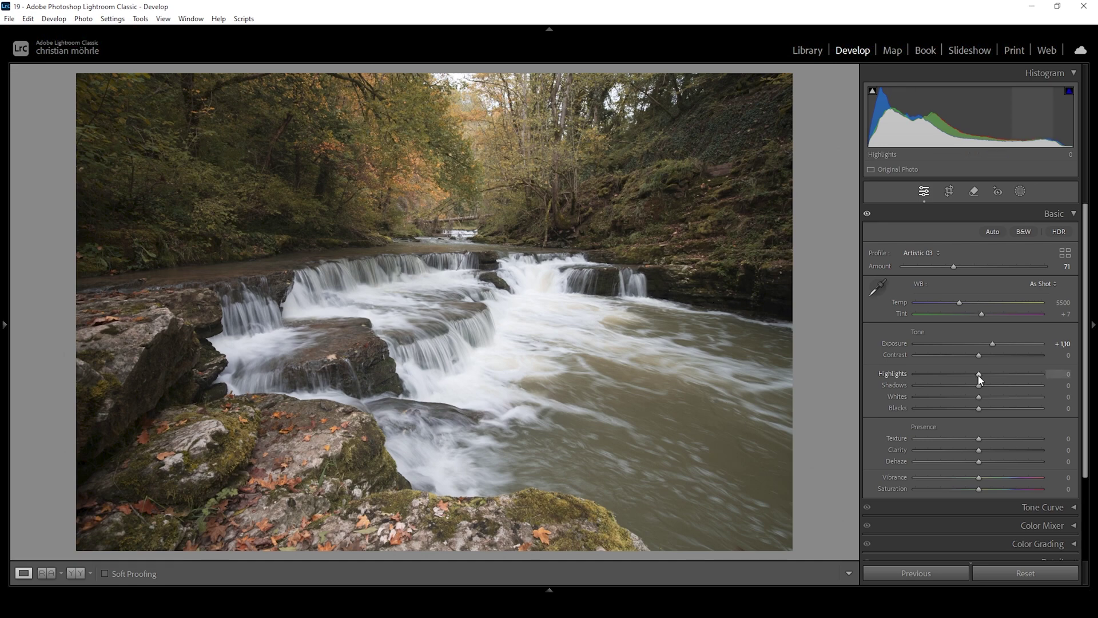
left_click_drag(979, 375, 939, 376)
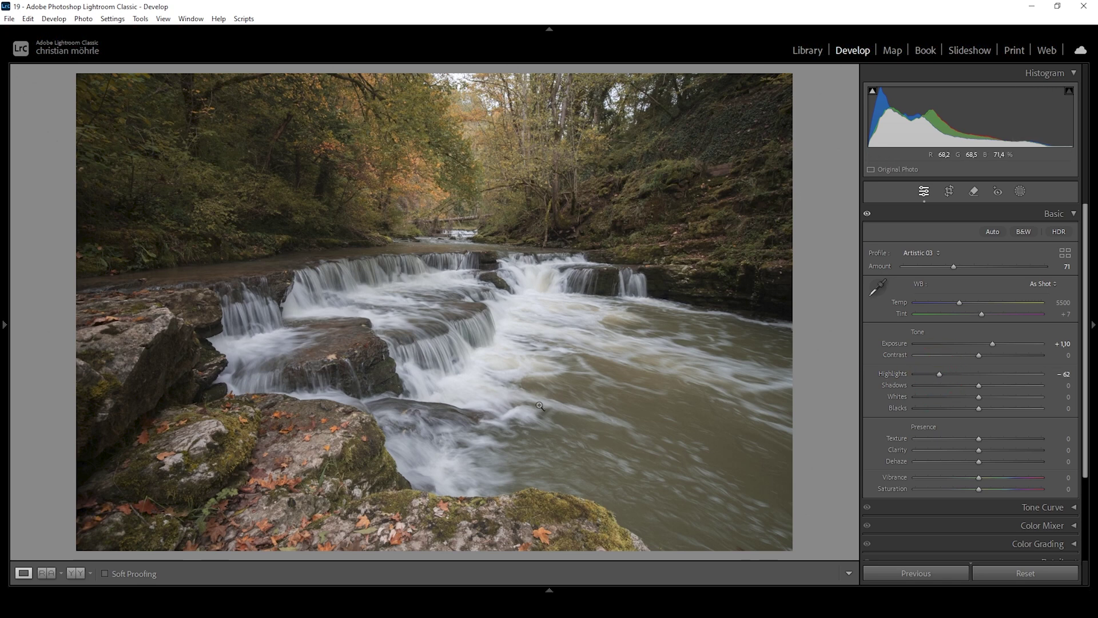
mouse_move(980, 391)
left_mouse_down()
mouse_move(1016, 386)
mouse_move(980, 398)
mouse_move(991, 400)
left_mouse_up()
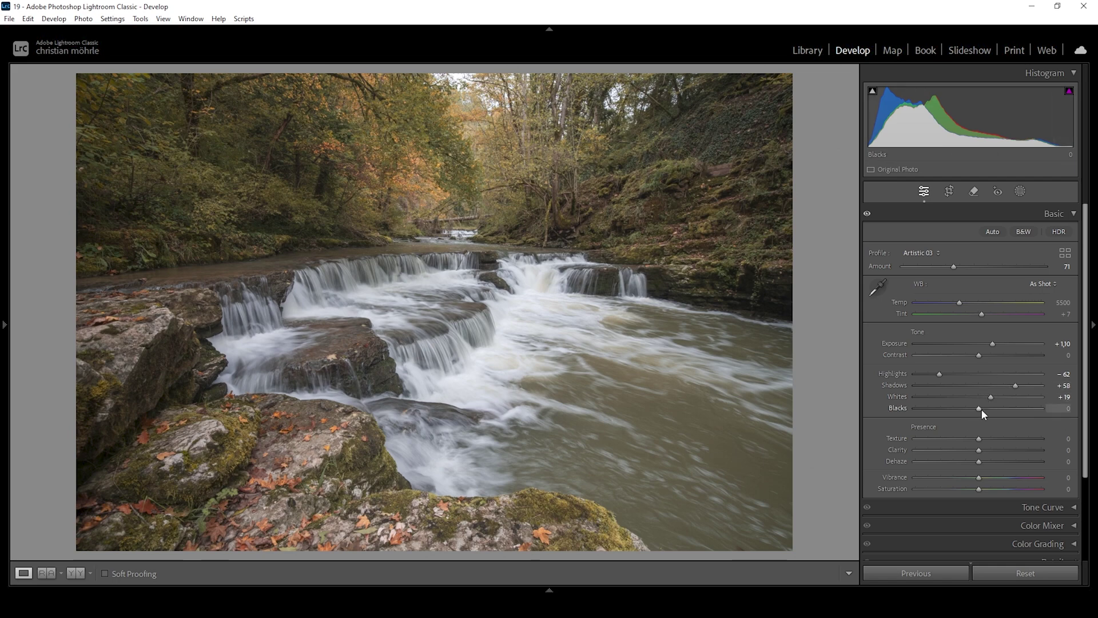
- Raise Blacks to +8, checking the clipping preview so the darkest rocks stay unclipped
left_click_drag(981, 409, 985, 410)
left_click(985, 407, "alt")
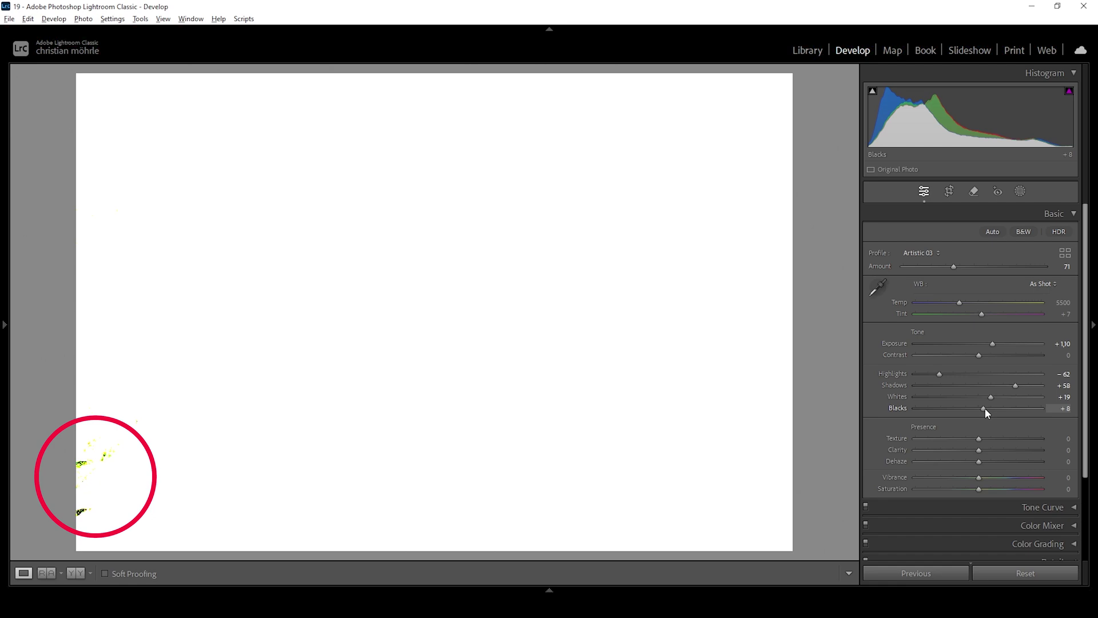
left_click_drag(985, 407, 984, 407)
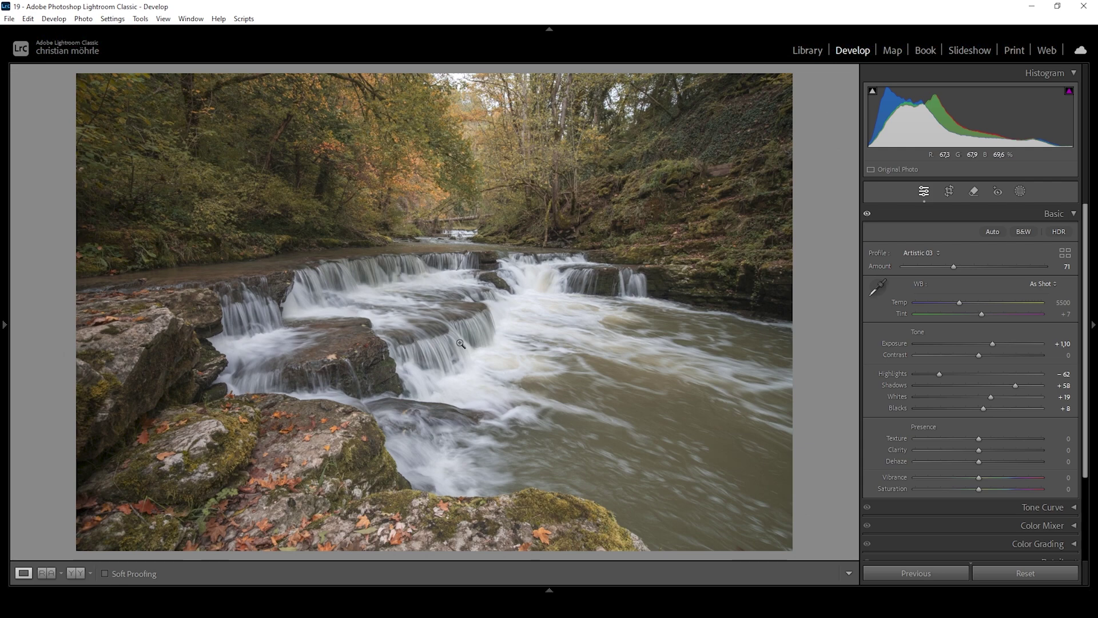
- Set Contrast +9, Texture and Clarity +7, Vibrance +27 and Saturation +15
left_click_drag(979, 356, 983, 354)
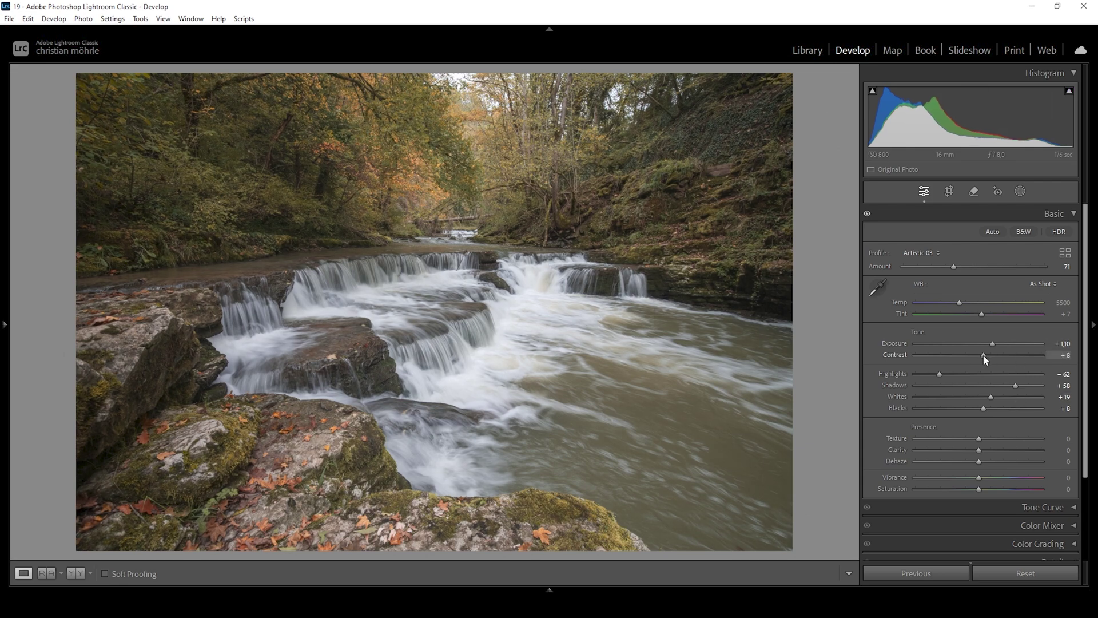
left_click_drag(983, 355, 984, 355)
left_click_drag(981, 450, 983, 437)
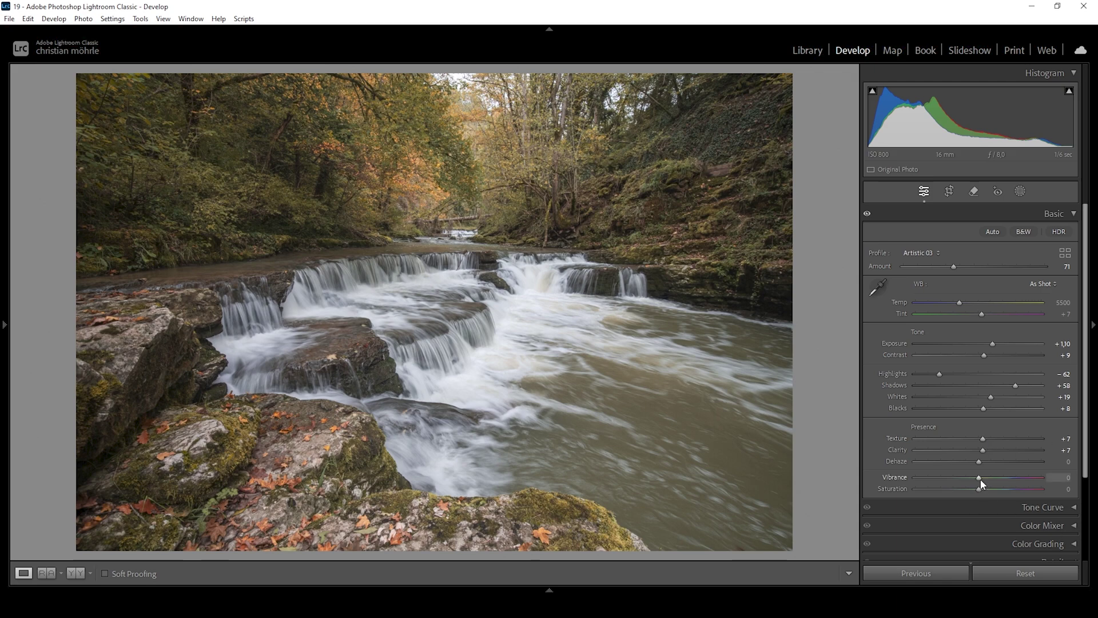
left_click_drag(985, 478, 997, 479)
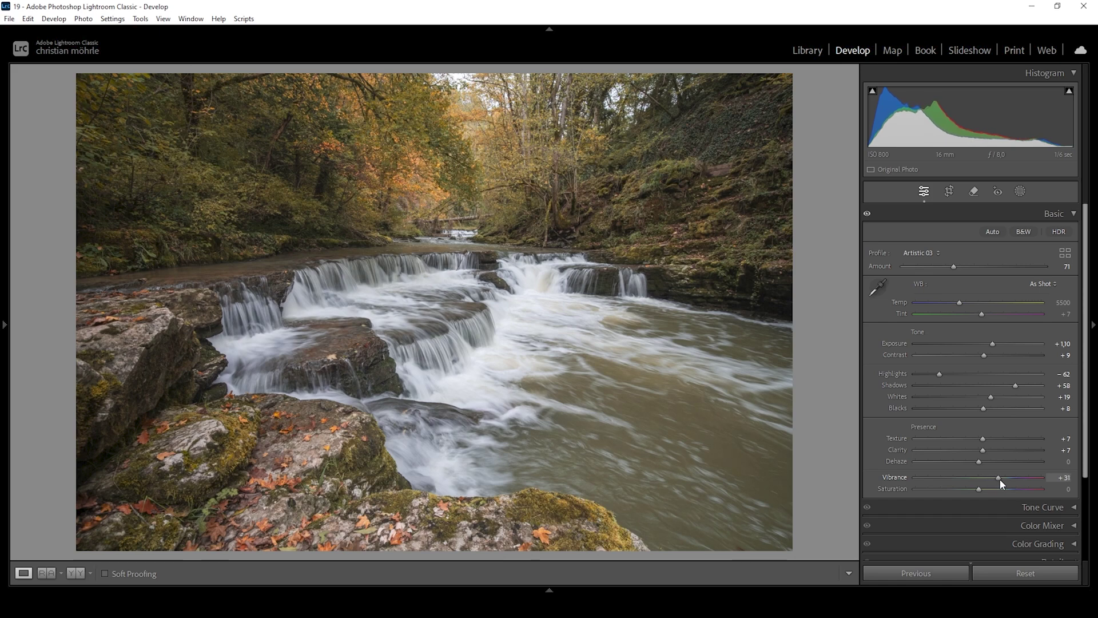
left_click_drag(997, 479, 997, 478)
left_click_drag(980, 487, 990, 487)
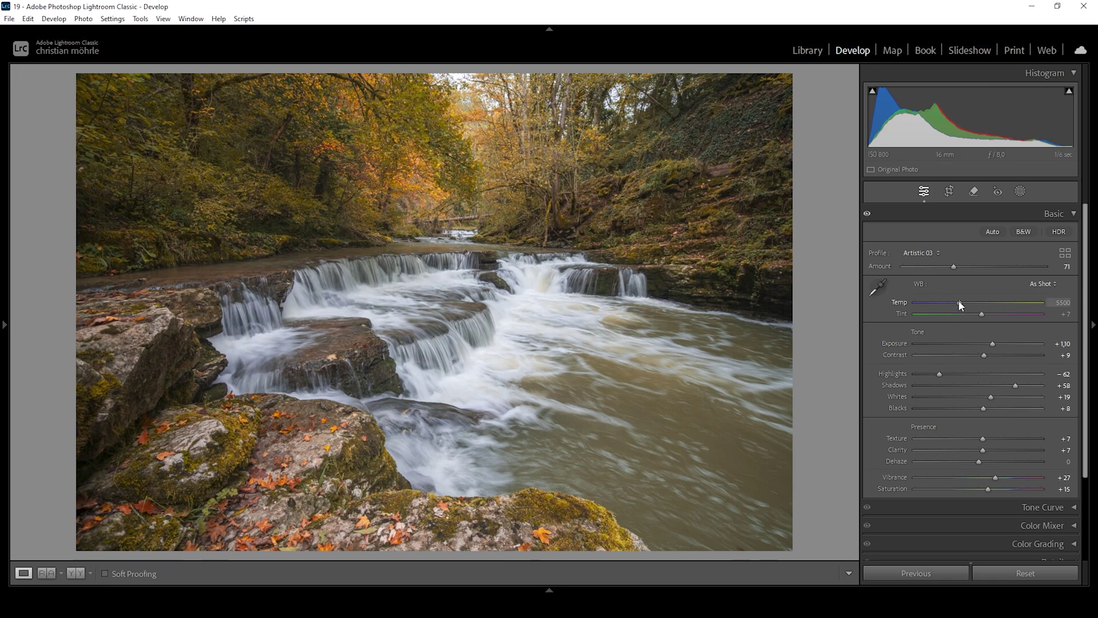
- Cool the white balance temperature to exactly 5200
left_click_drag(960, 305, 958, 305)
left_click_drag(959, 305, 957, 302)
left_click_drag(957, 302, 955, 302)
type("5200")
key("Return")
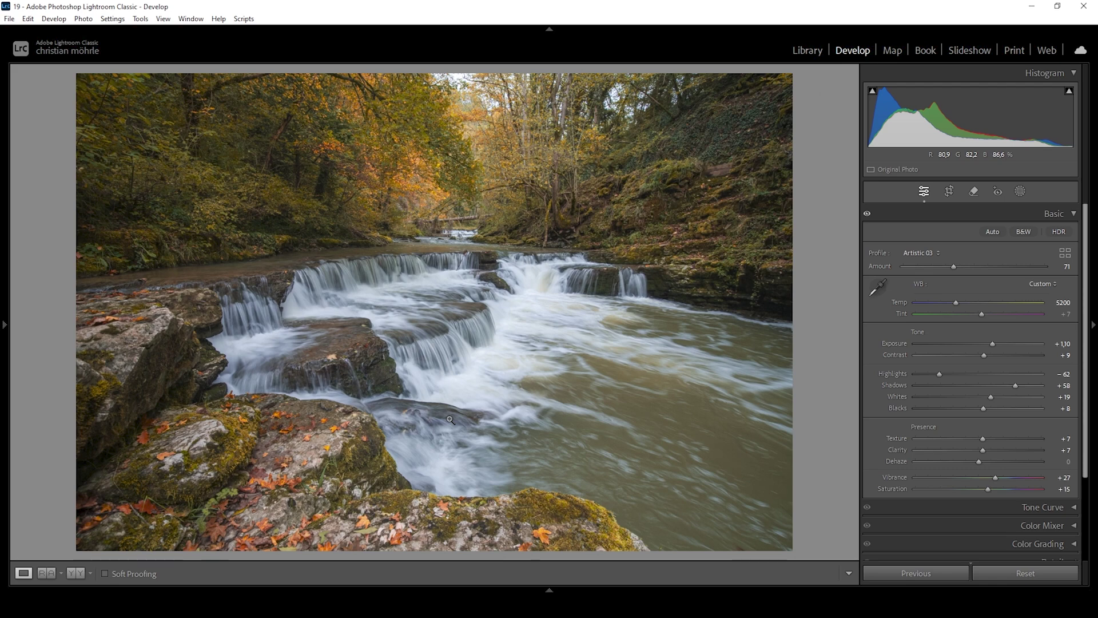
- Compare the edited photo with the original in Before/After view, then return to Loupe
left_click(75, 573)
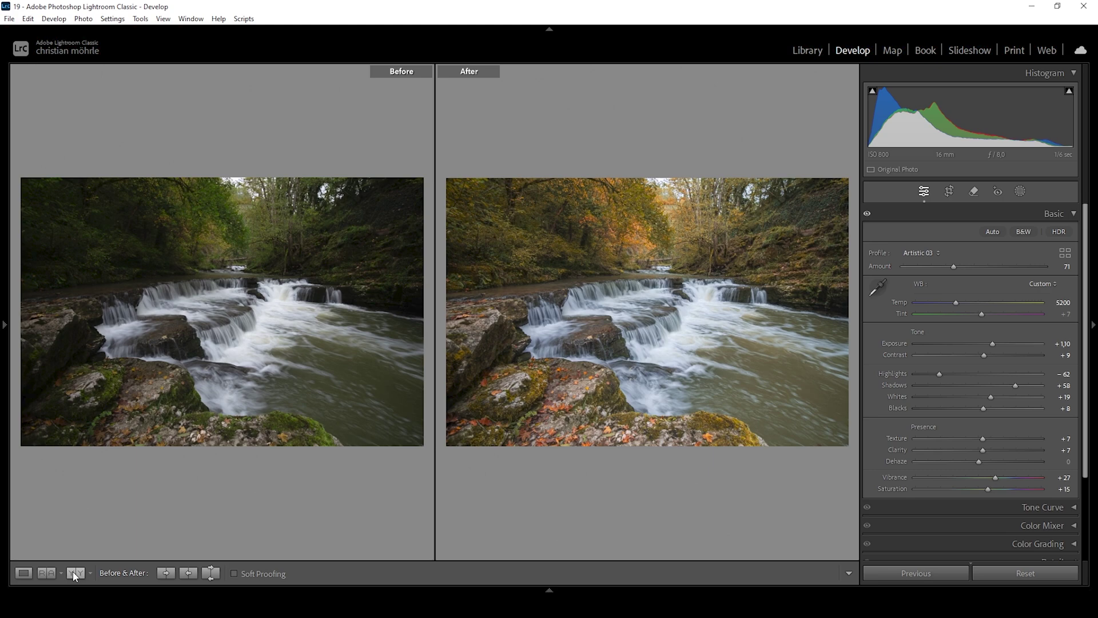
left_click(24, 573)
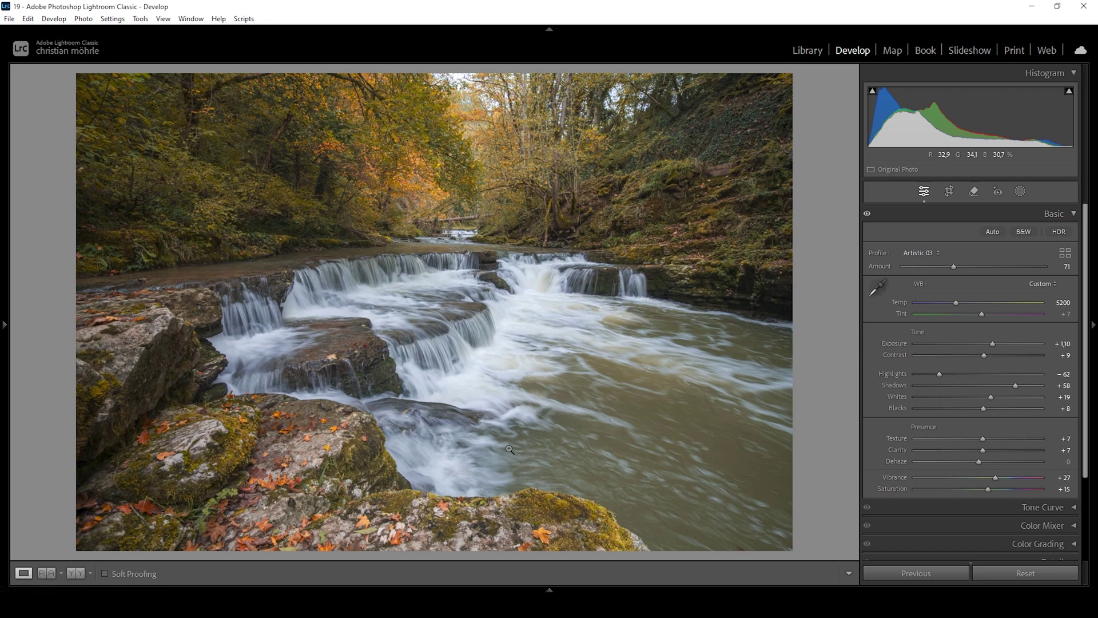
left_click(1021, 191)
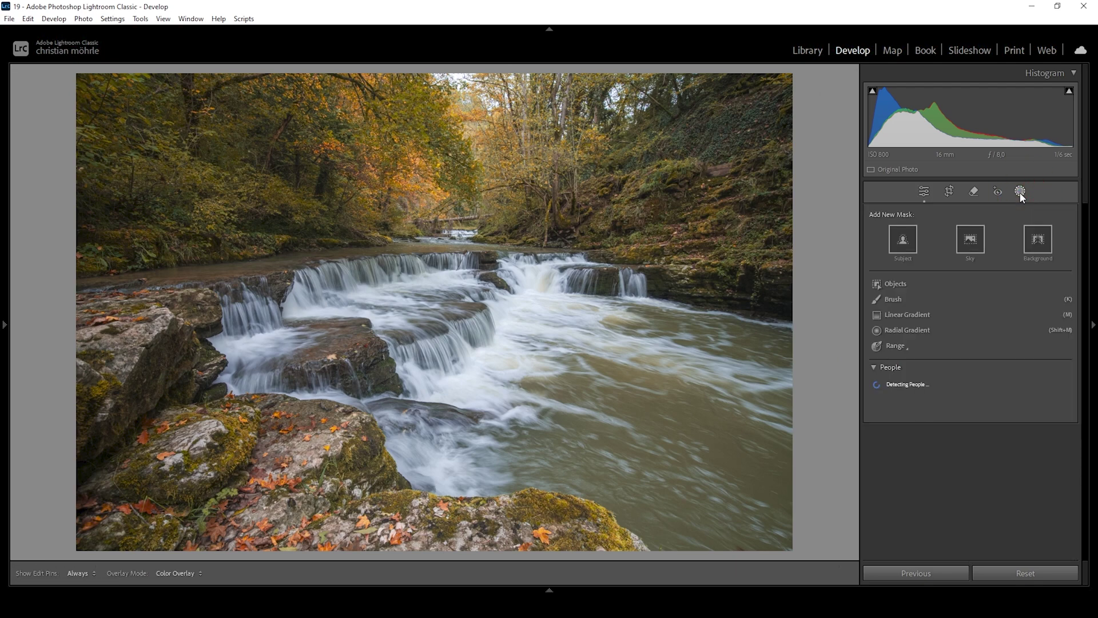
- Draw a linear gradient up from the photo's bottom with Exposure −0.49 and Contrast 11
left_click(907, 315)
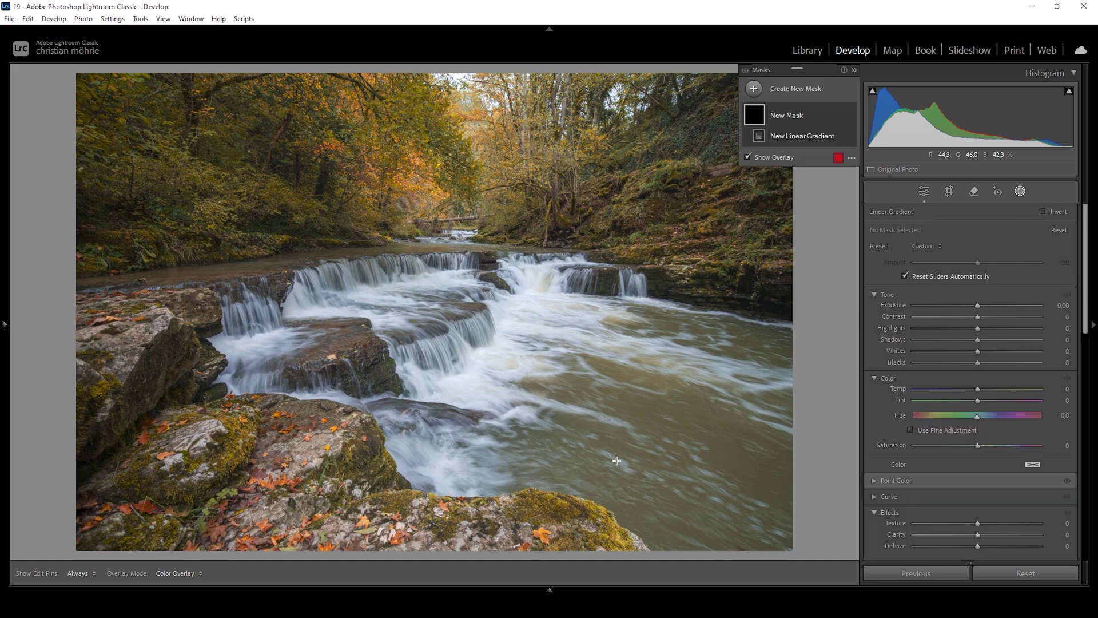
left_click_drag(498, 524, 505, 363)
left_click_drag(503, 521, 513, 554)
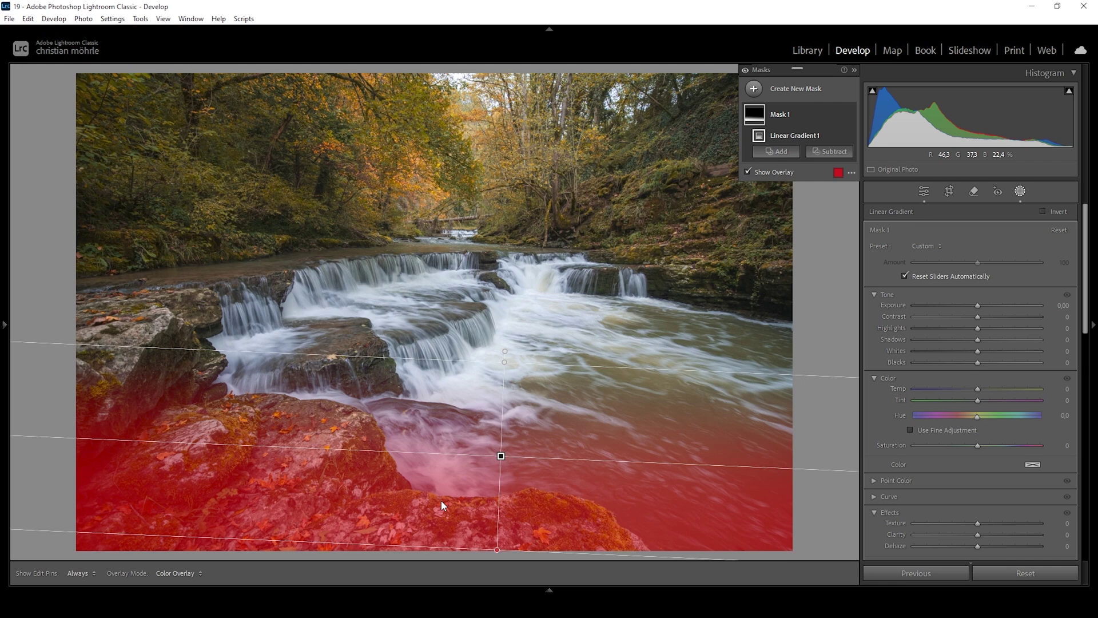
left_click(977, 304)
left_click_drag(976, 305, 969, 306)
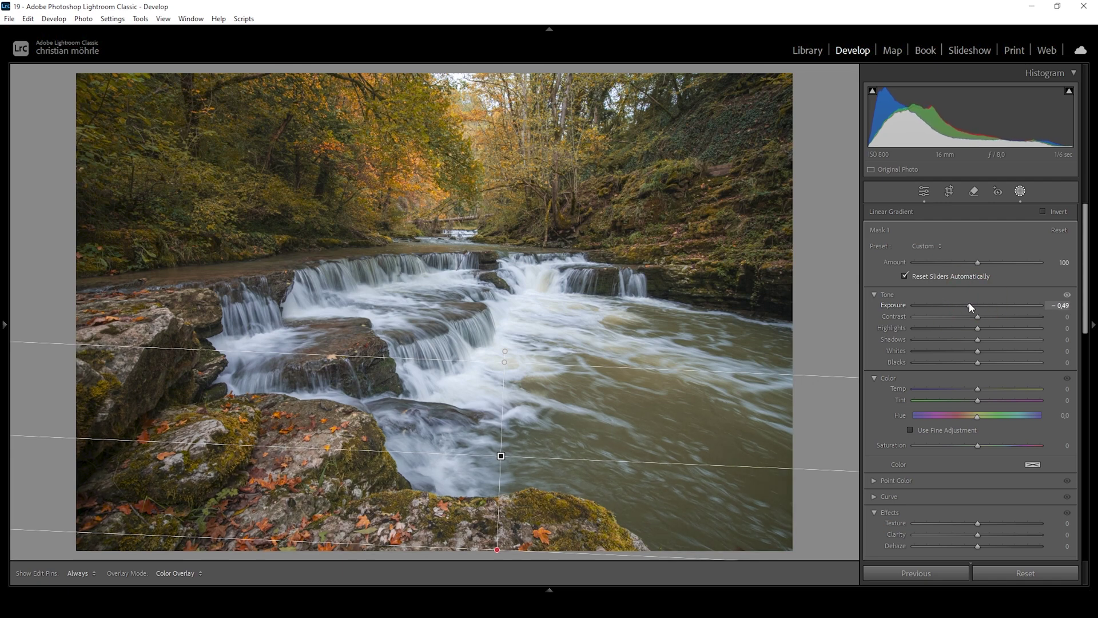
left_click(978, 316)
left_click_drag(986, 317, 985, 315)
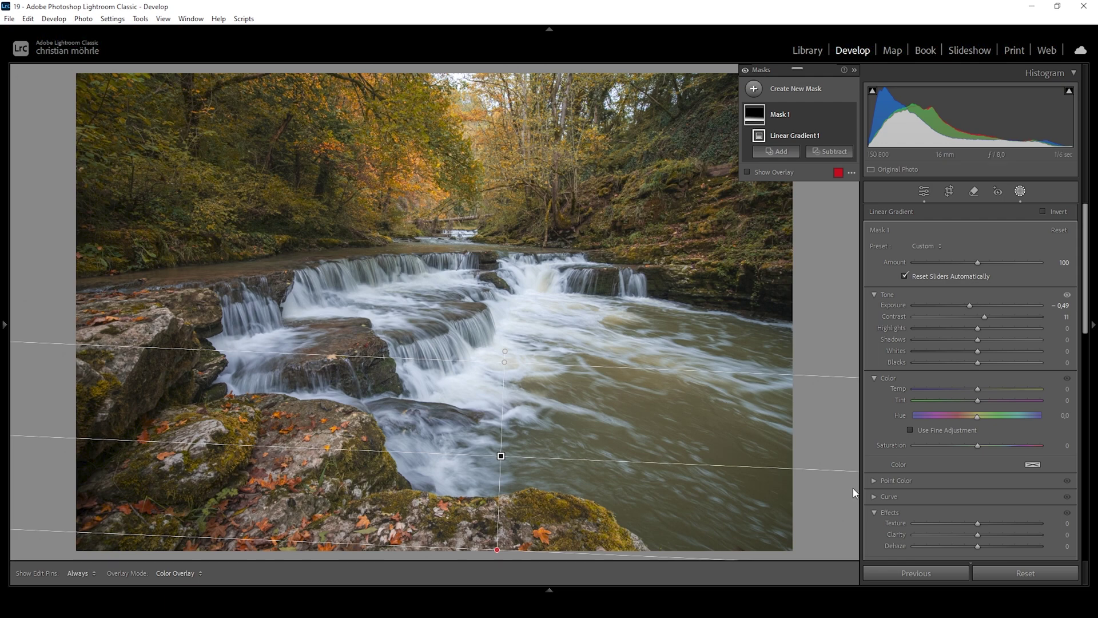
- Add a diagonal linear gradient mask over the right-side river with Contrast 27
left_click(762, 85)
left_click(798, 209)
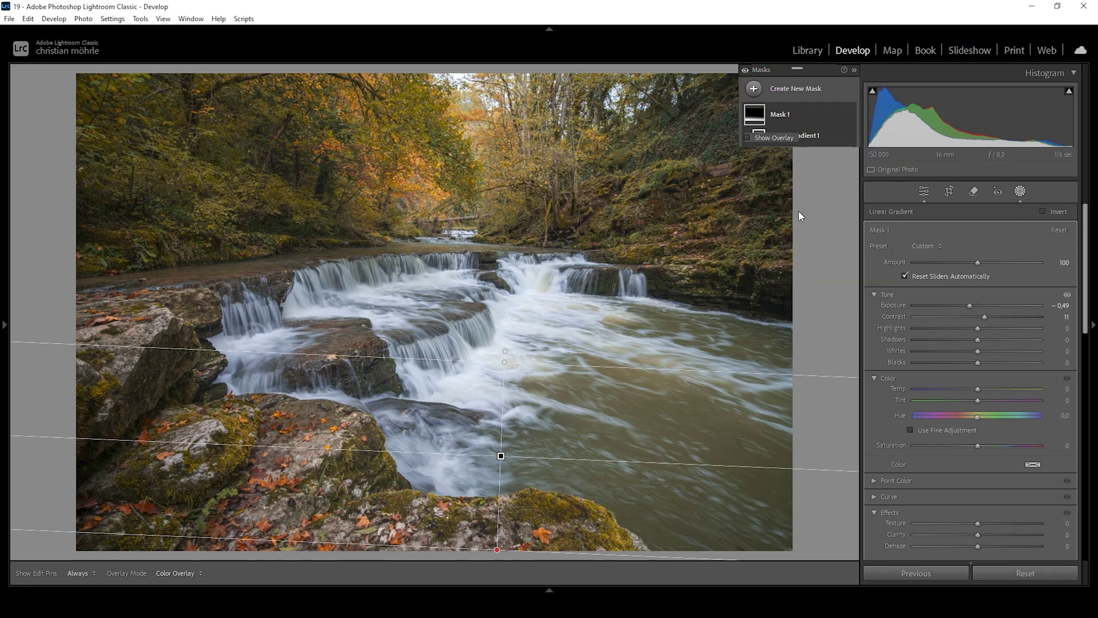
left_click_drag(703, 441, 468, 319)
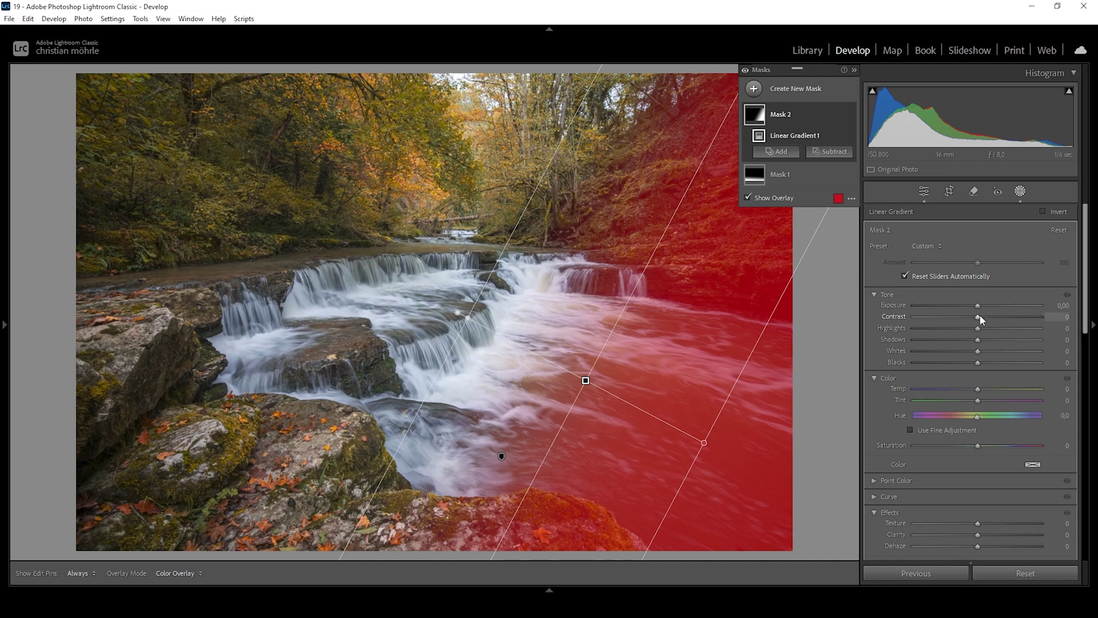
left_click_drag(978, 316, 996, 316)
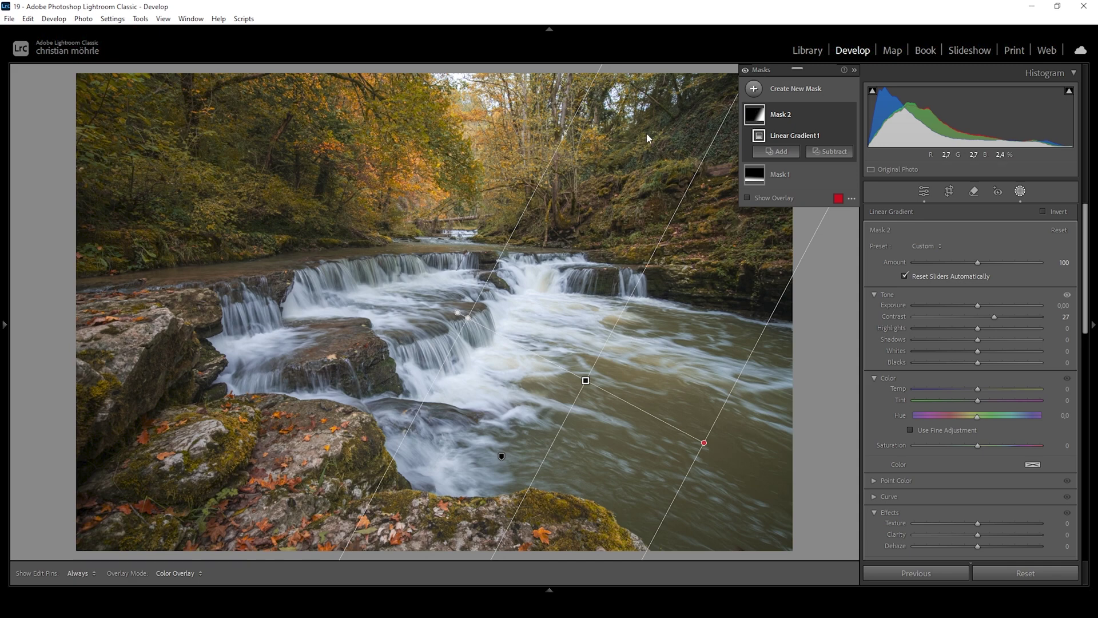
- Subtract a linear gradient across the upper river from the second mask
left_click(833, 153)
left_click(830, 278)
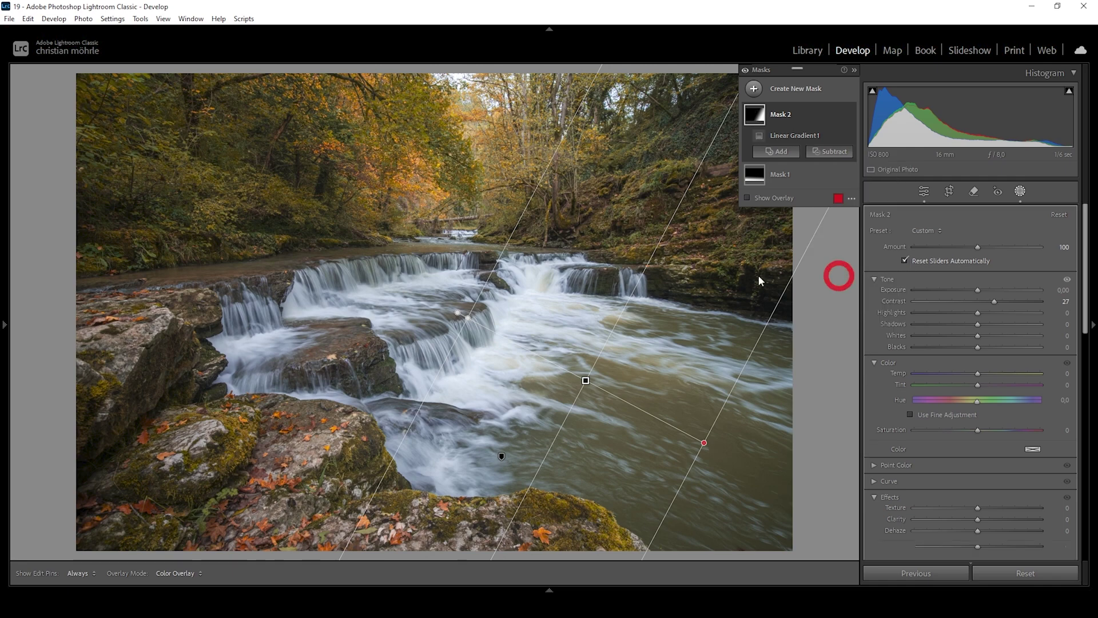
left_click_drag(719, 248, 707, 328)
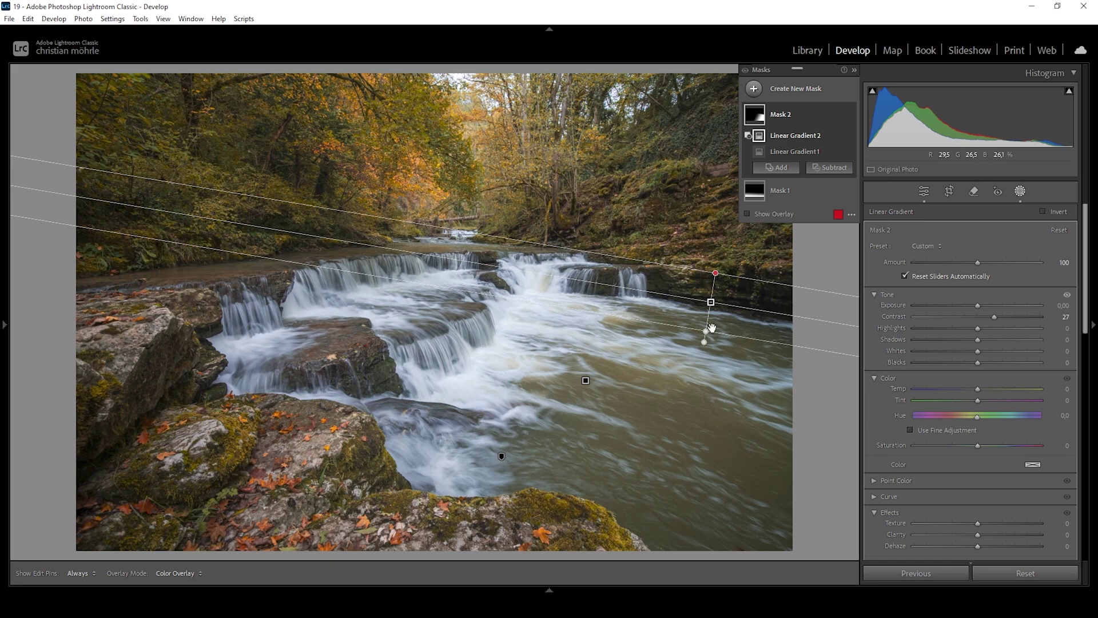
left_click_drag(714, 275, 711, 301)
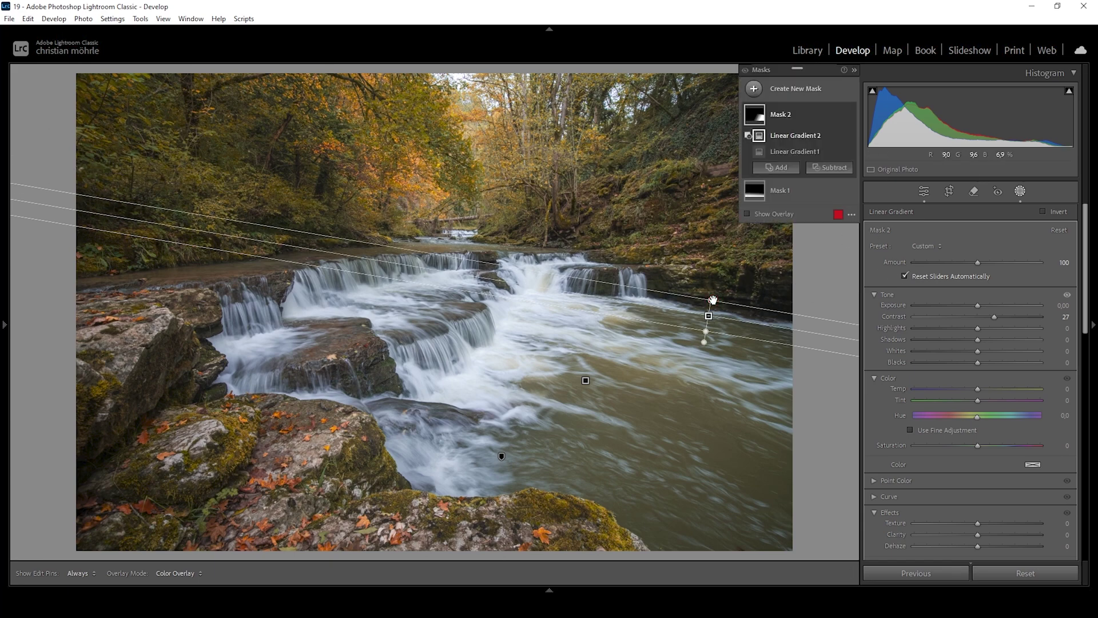
- Draw a small radial mask with reduced feather over the distant top-centre trees
left_click(753, 88)
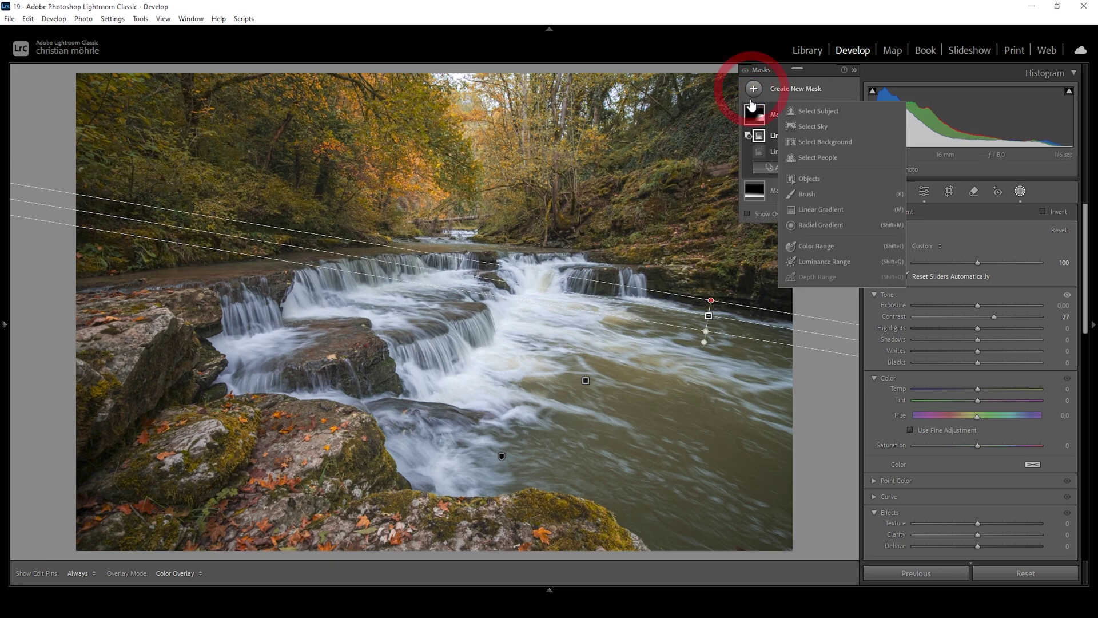
left_click(817, 225)
left_click_drag(462, 101, 538, 198)
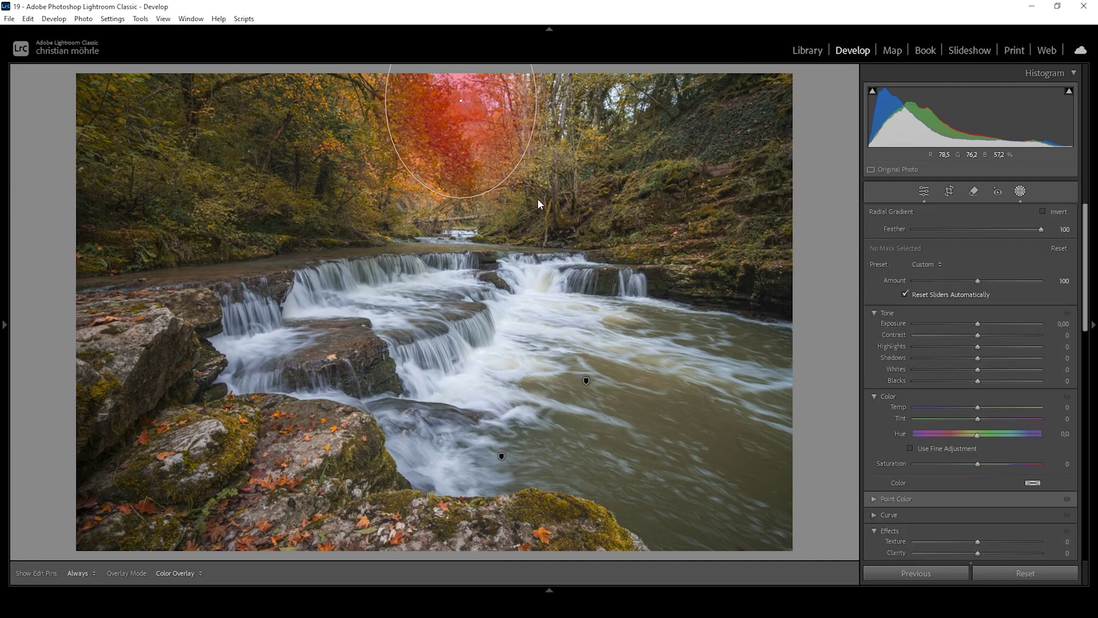
left_click_drag(462, 110, 463, 71)
left_click_drag(465, 160, 464, 152)
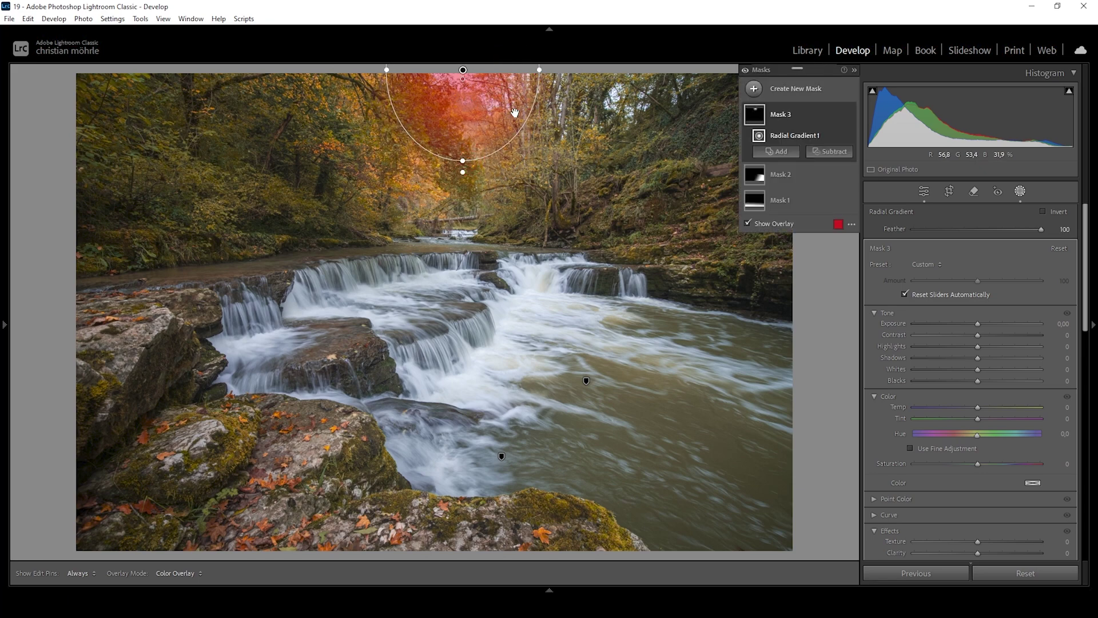
- Lift the radial mask's Blacks to +20
left_click(983, 381)
left_click_drag(980, 382, 994, 386)
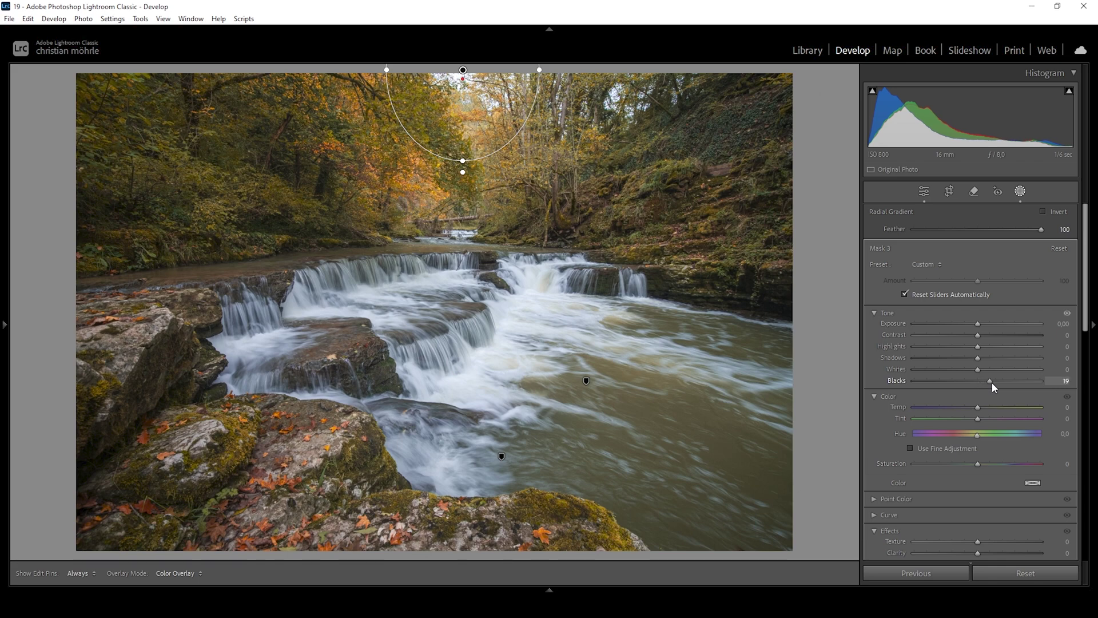
left_click_drag(993, 383, 993, 384)
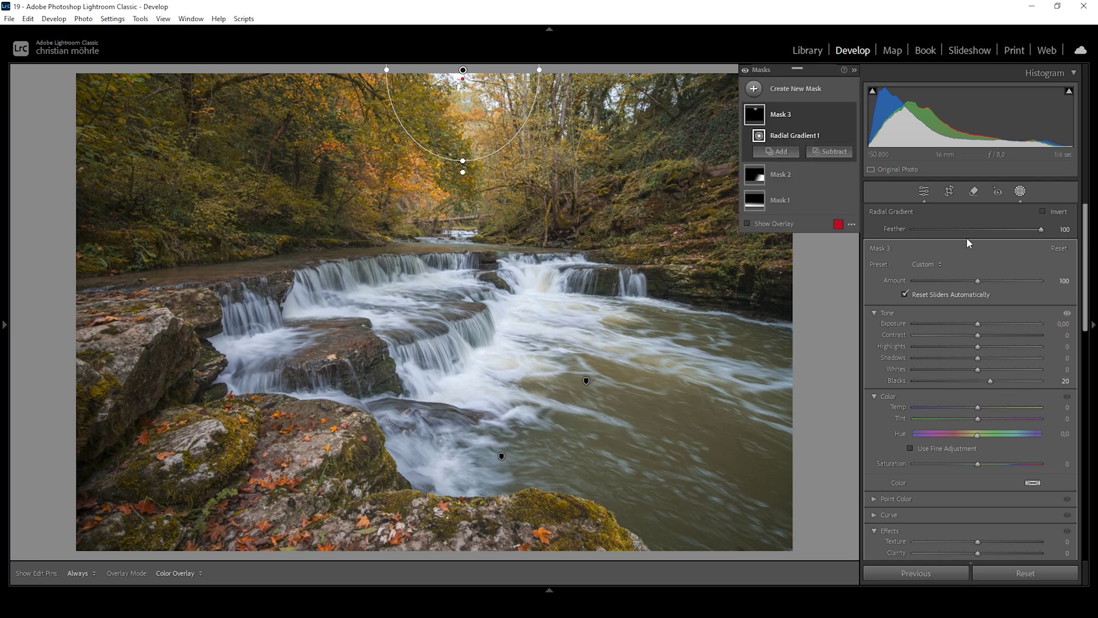
left_click(754, 88)
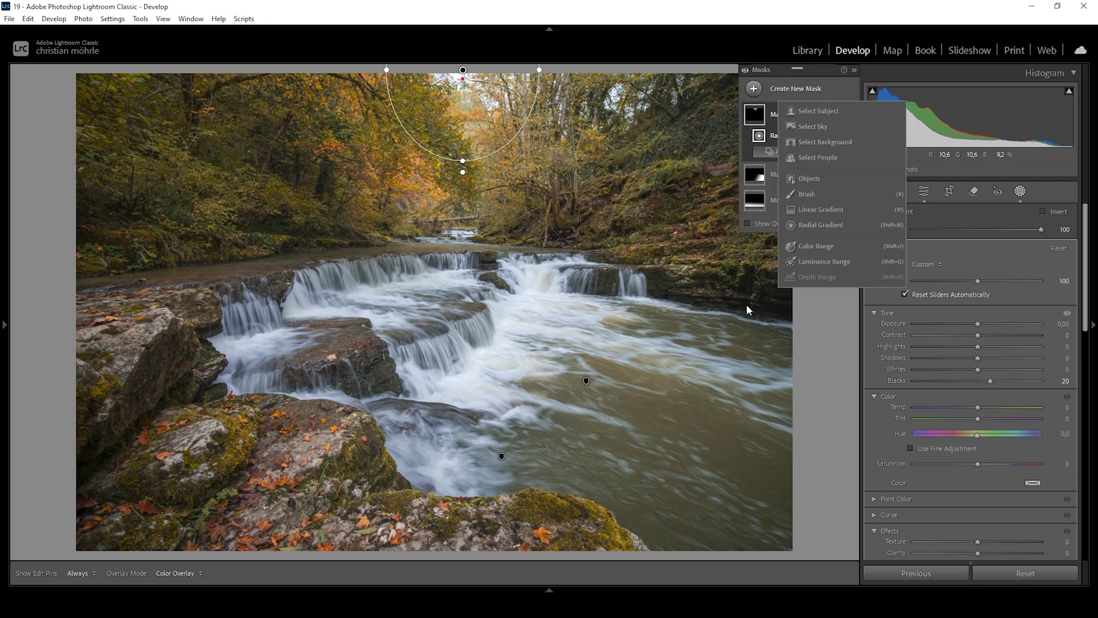
- Draw a radial gradient over the waterfall cascades, then rotate, reposition, flatten and tilt it
left_click(820, 224)
left_click_drag(460, 335, 712, 462)
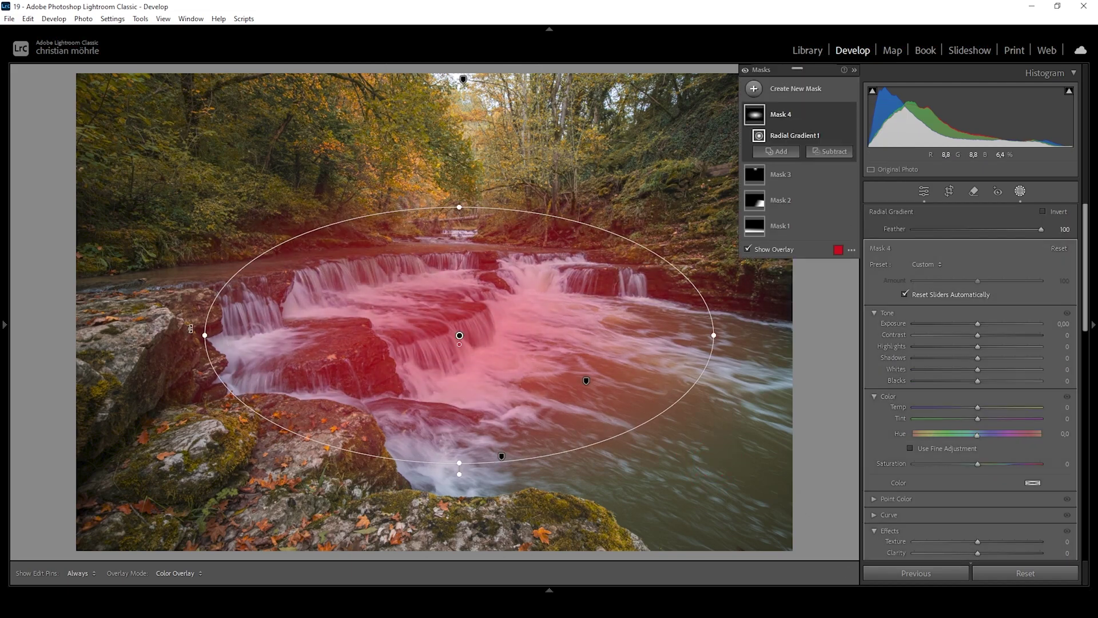
left_click_drag(190, 330, 198, 385)
left_click_drag(459, 335, 405, 327)
left_click_drag(374, 202, 379, 216)
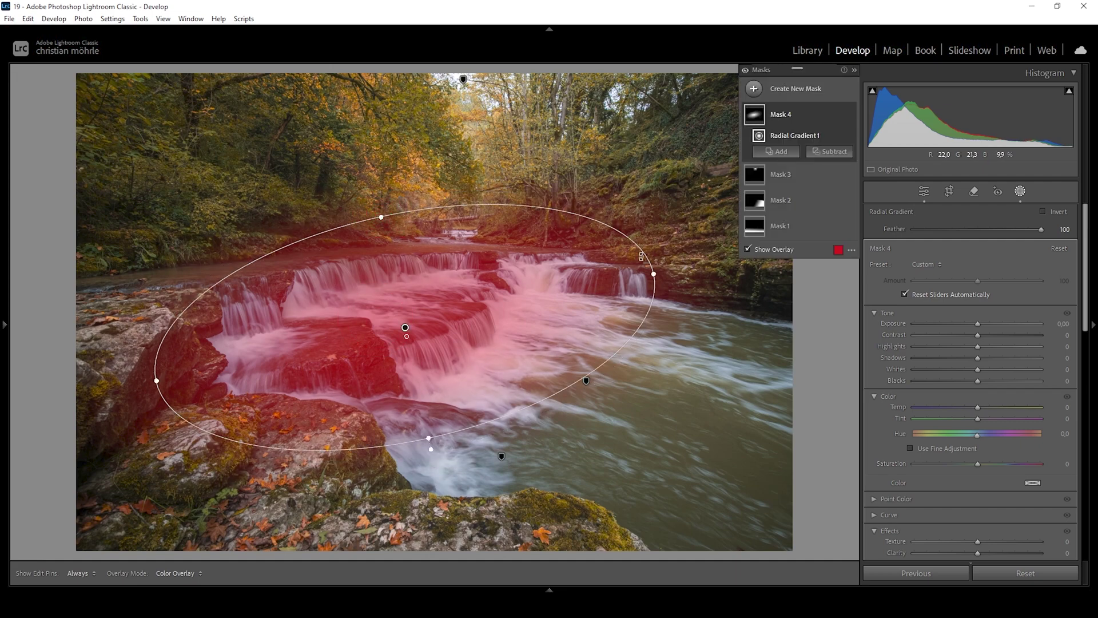
left_click_drag(663, 263, 664, 279)
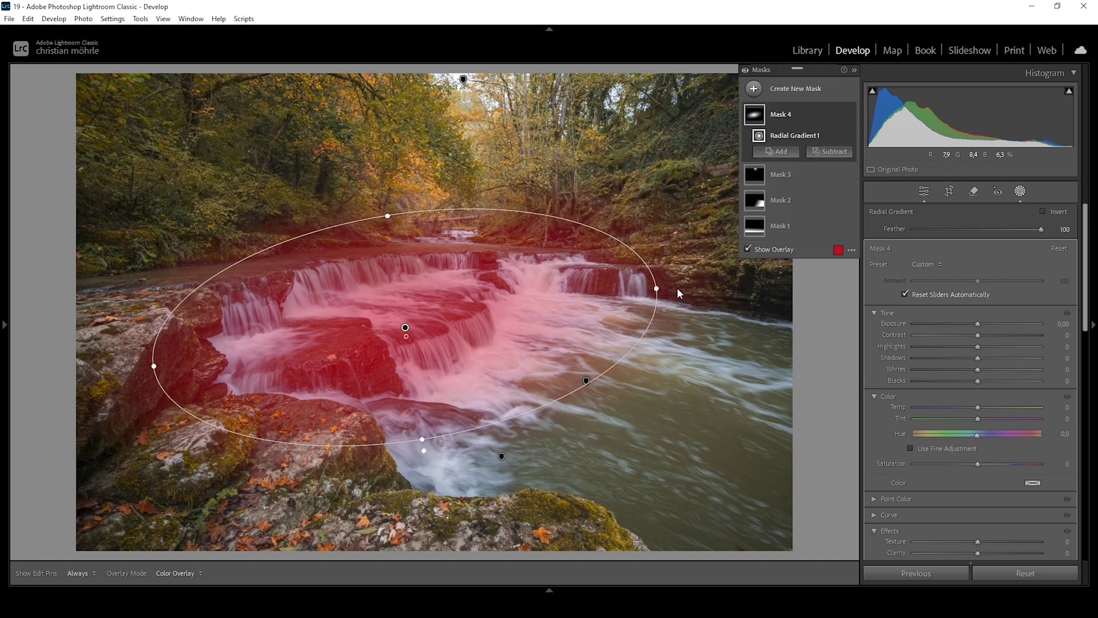
- Set the waterfall mask's Clarity to 24 and Whites to 22
scroll(1050, 465, "down", 2)
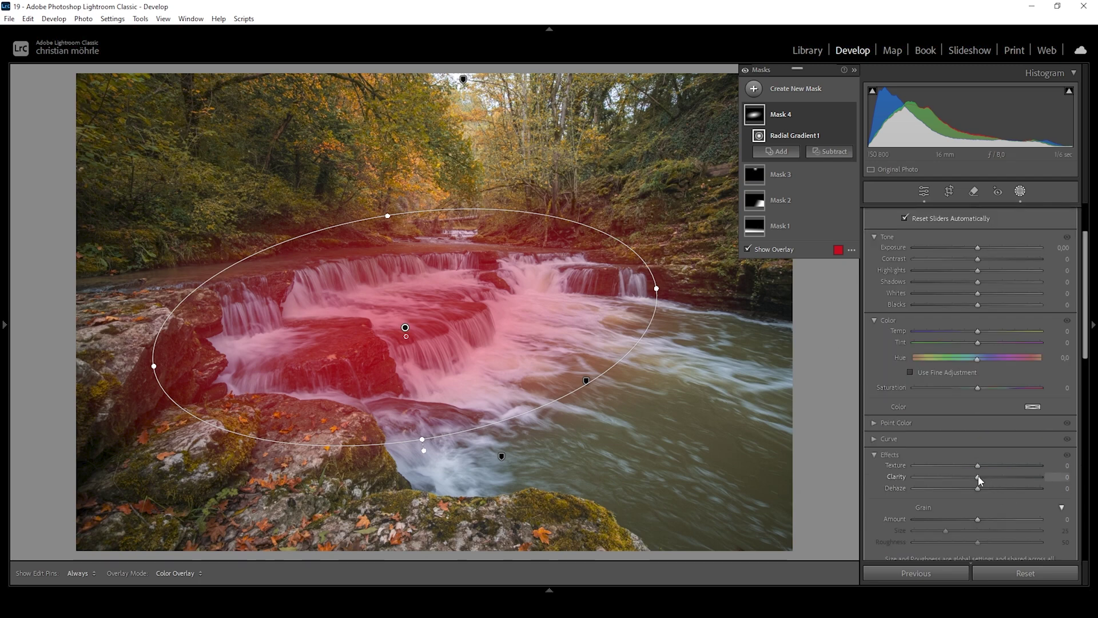
left_click_drag(979, 477, 979, 477)
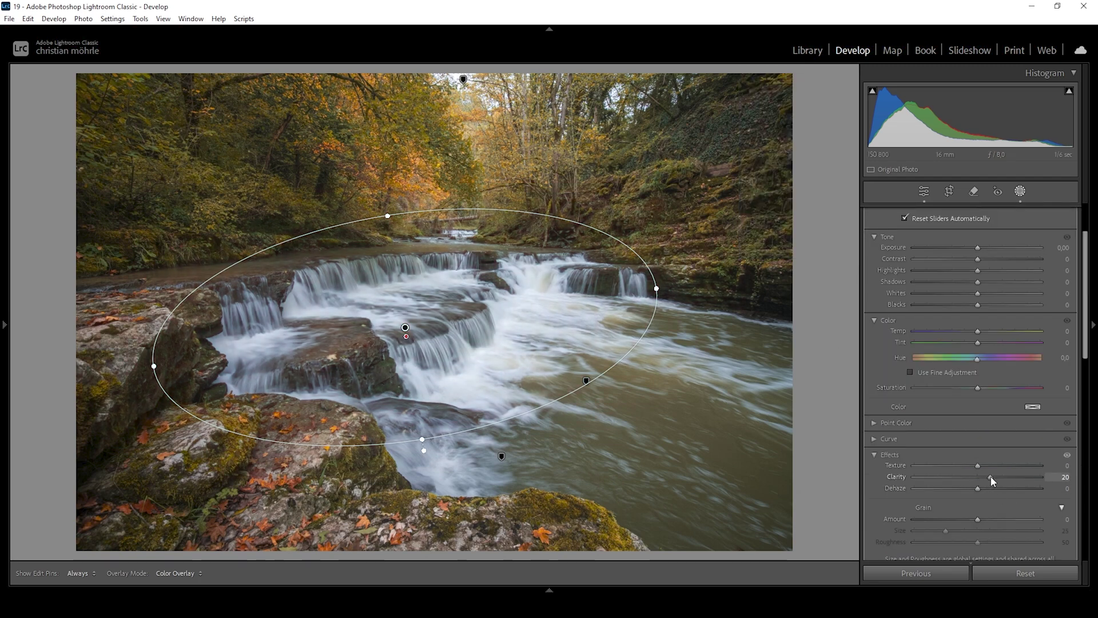
left_click_drag(993, 476, 993, 477)
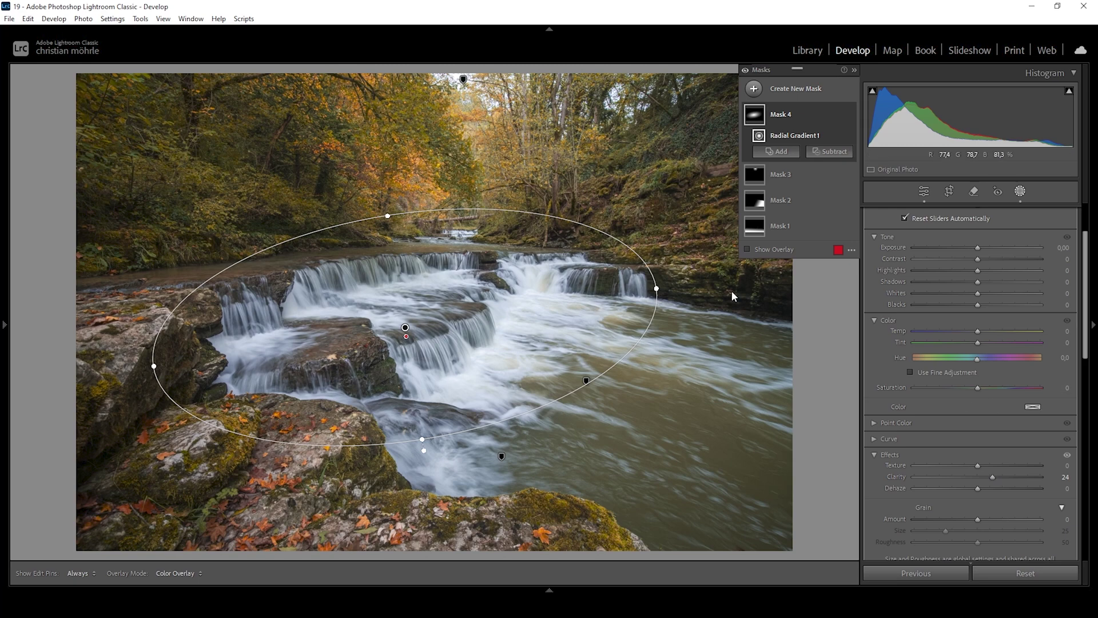
left_click_drag(978, 294, 984, 295)
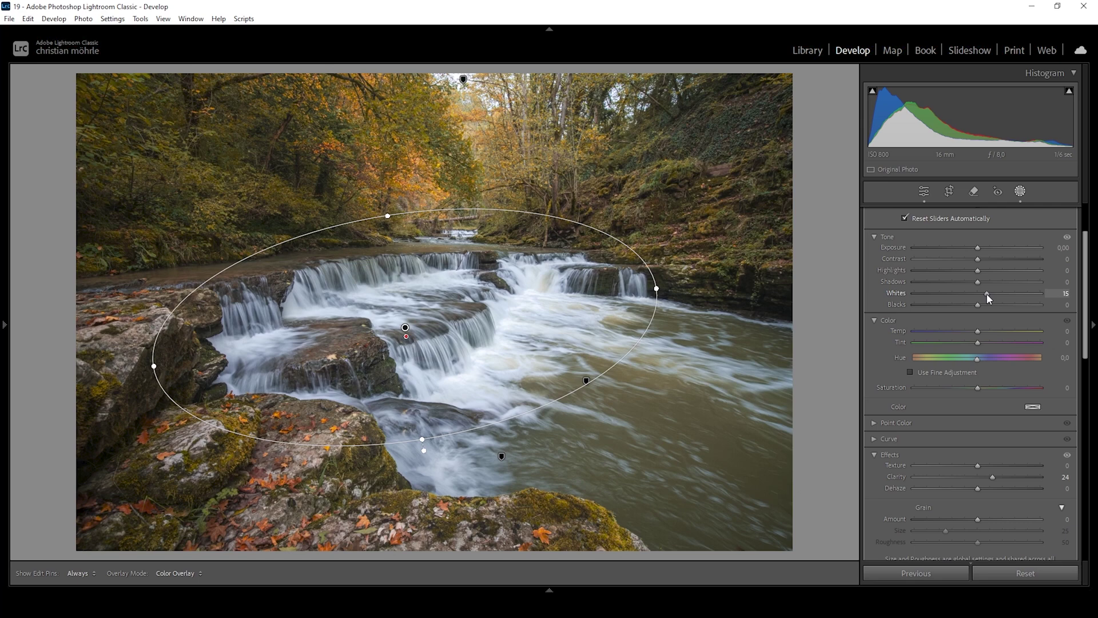
left_click_drag(987, 294, 988, 294)
left_click_drag(992, 298, 993, 297)
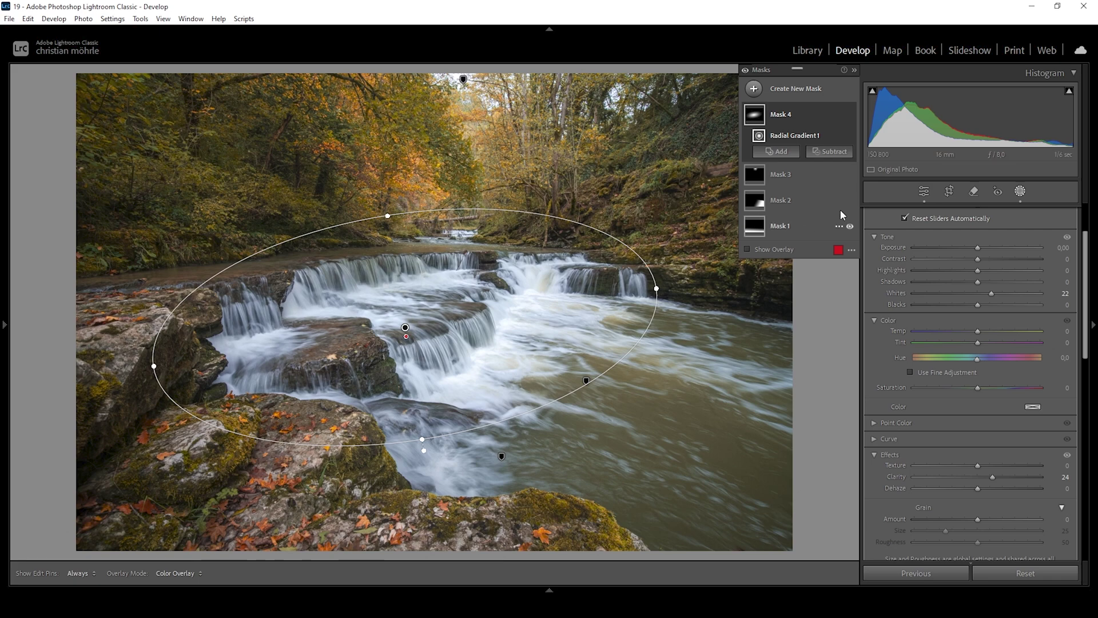
left_click(746, 71)
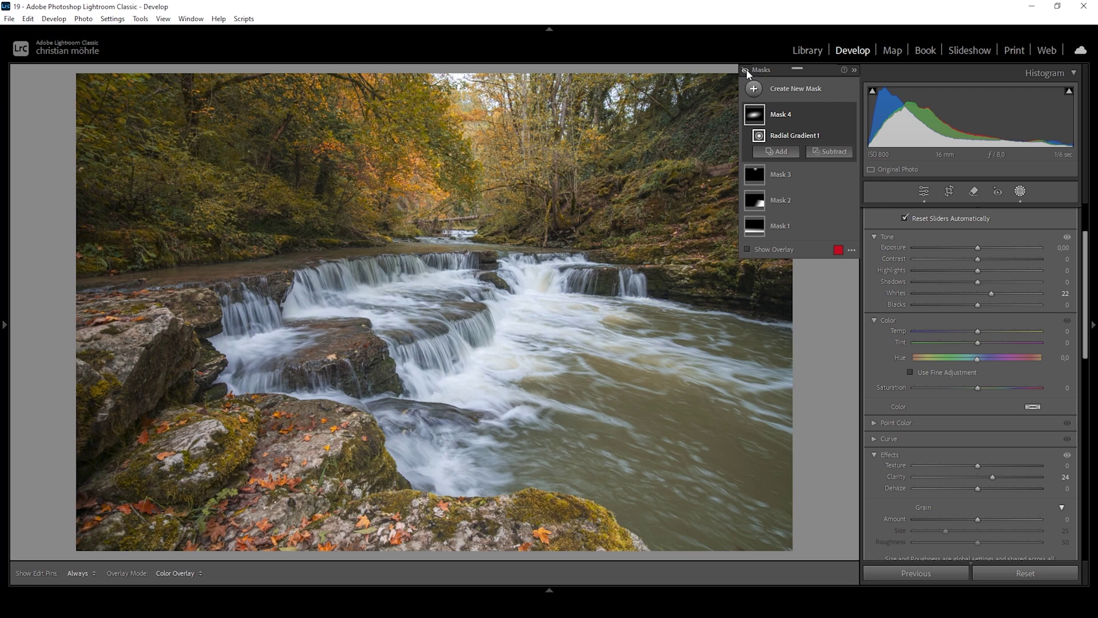
left_click(747, 73)
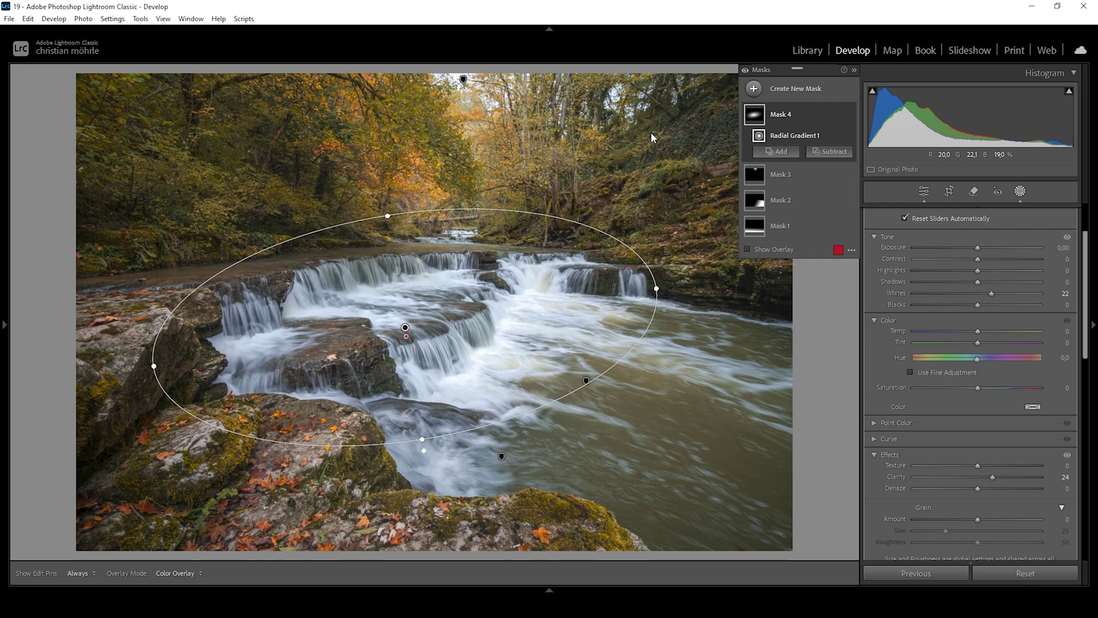
- Draw a new radial gradient mask over the upper cascade, shifted slightly right
left_click(754, 89)
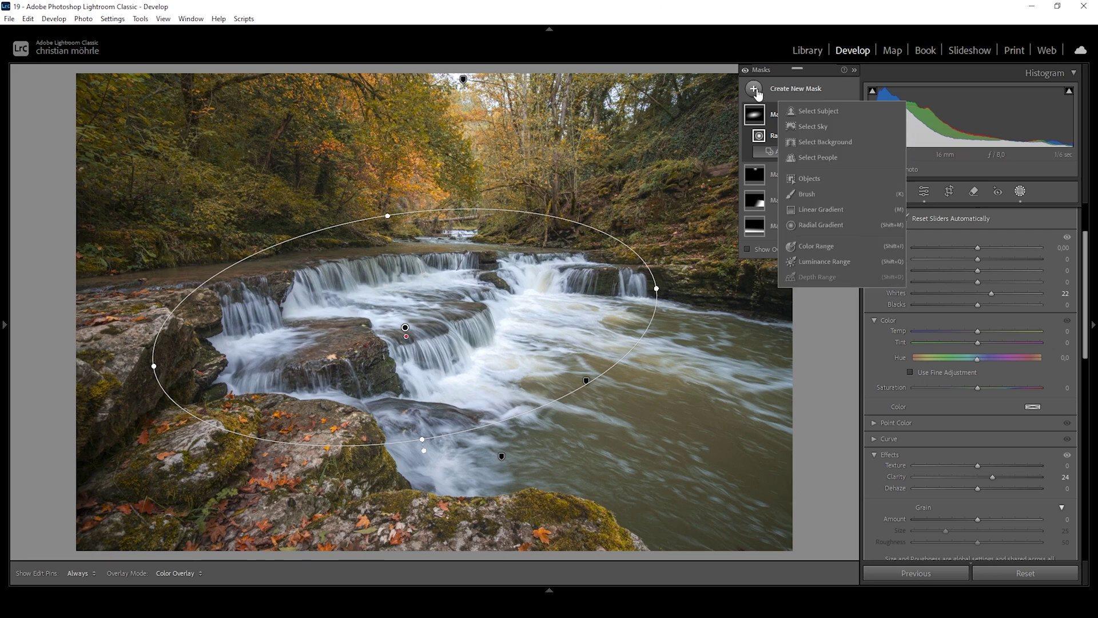
left_click(818, 225)
left_click_drag(353, 263, 446, 292)
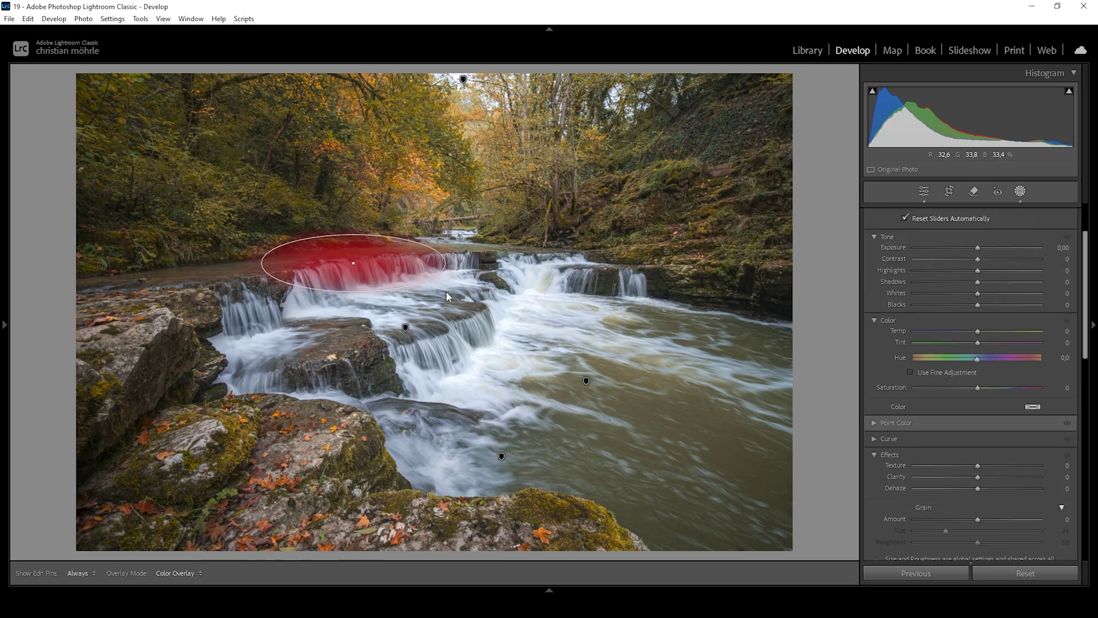
left_click_drag(332, 268, 344, 270)
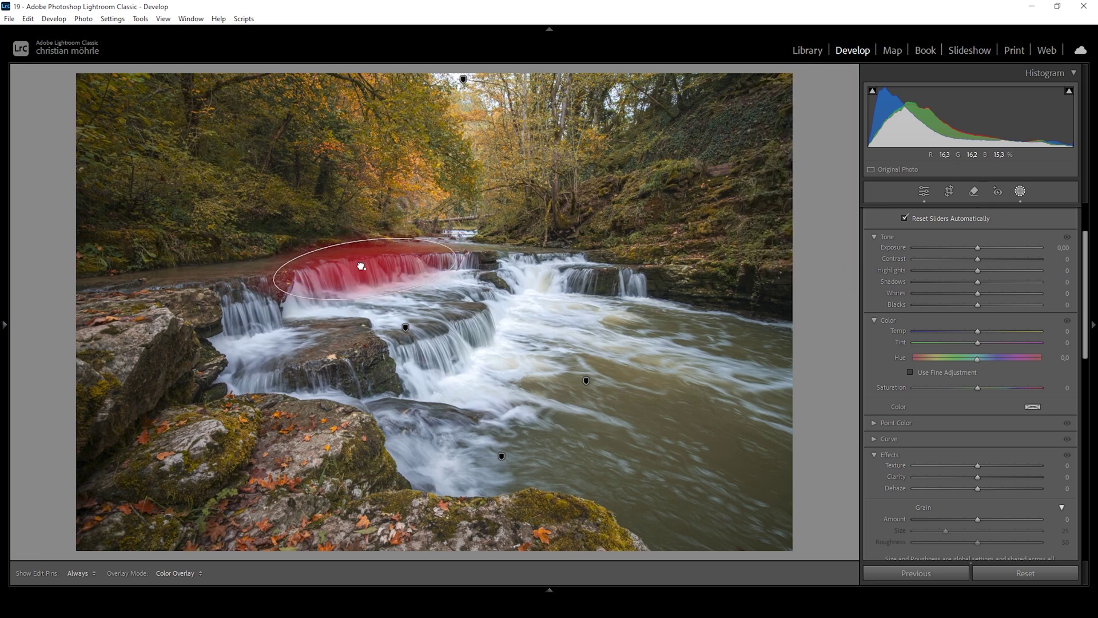
- Raise this mask's Whites to 83 and return to global edits
left_click_drag(980, 296, 1036, 295)
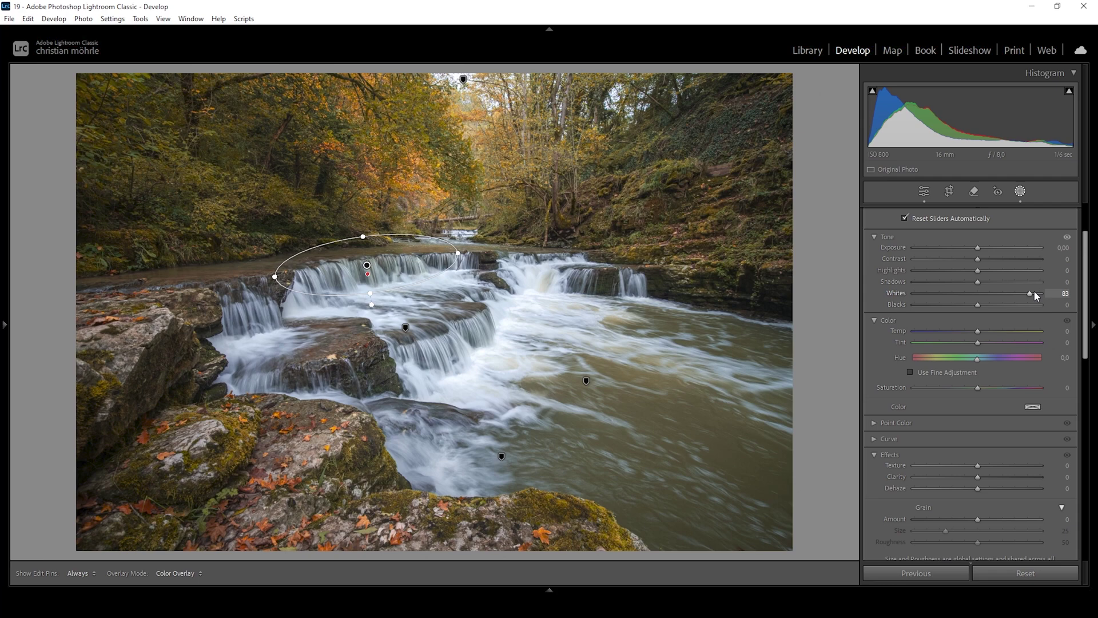
left_click_drag(1034, 292, 1034, 292)
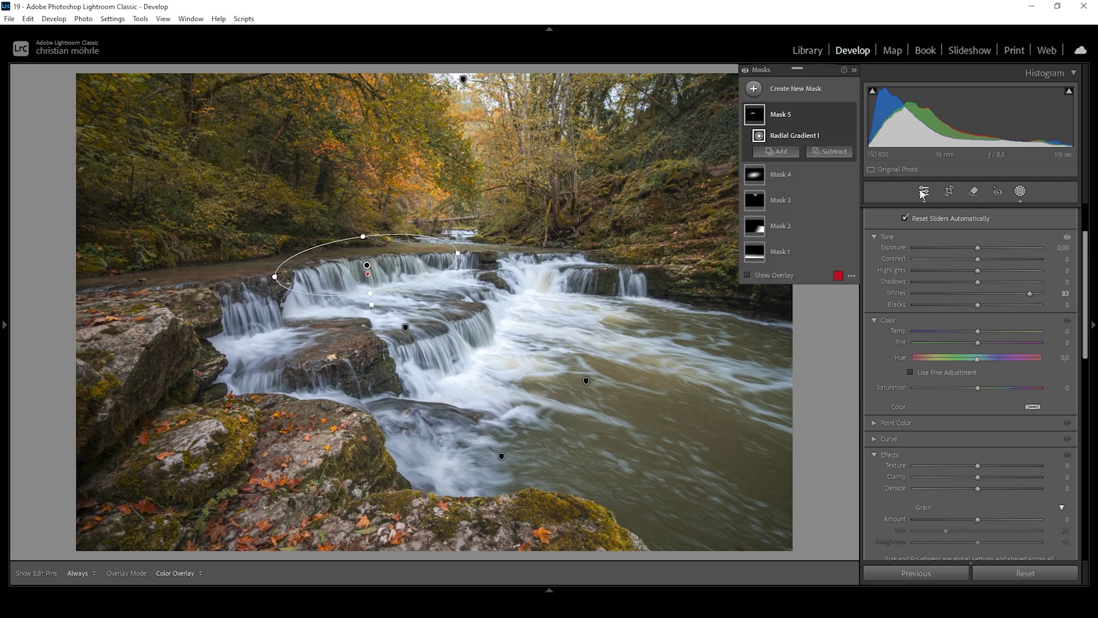
left_click(923, 191)
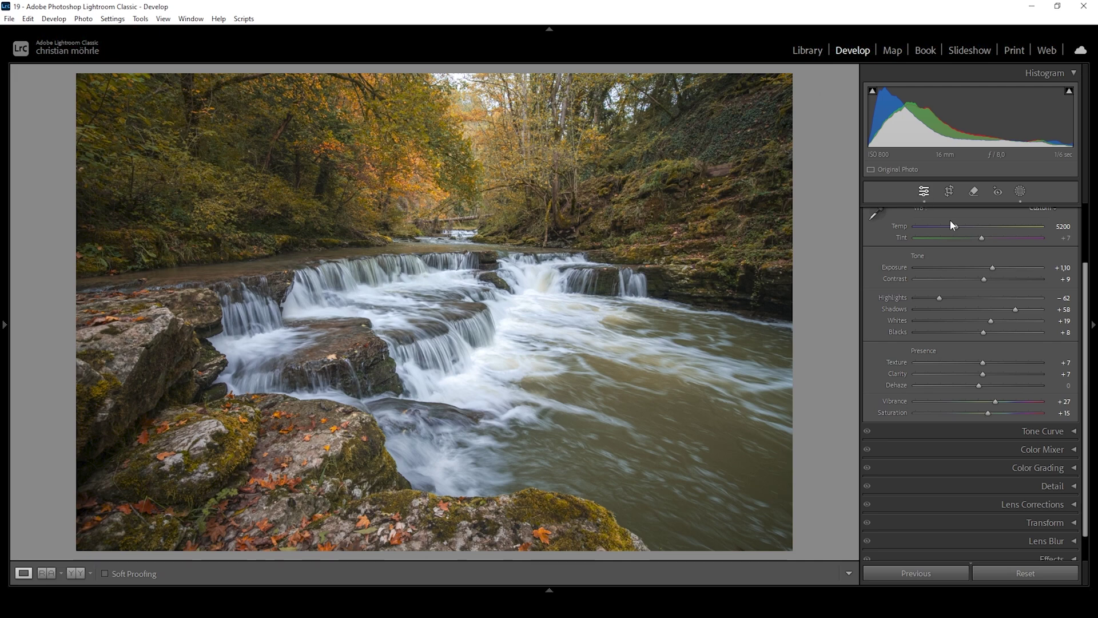
- In the Color Mixer's Hue tab, set Green +12, Yellow −24 and Orange −28
scroll(1086, 265, "down", 2)
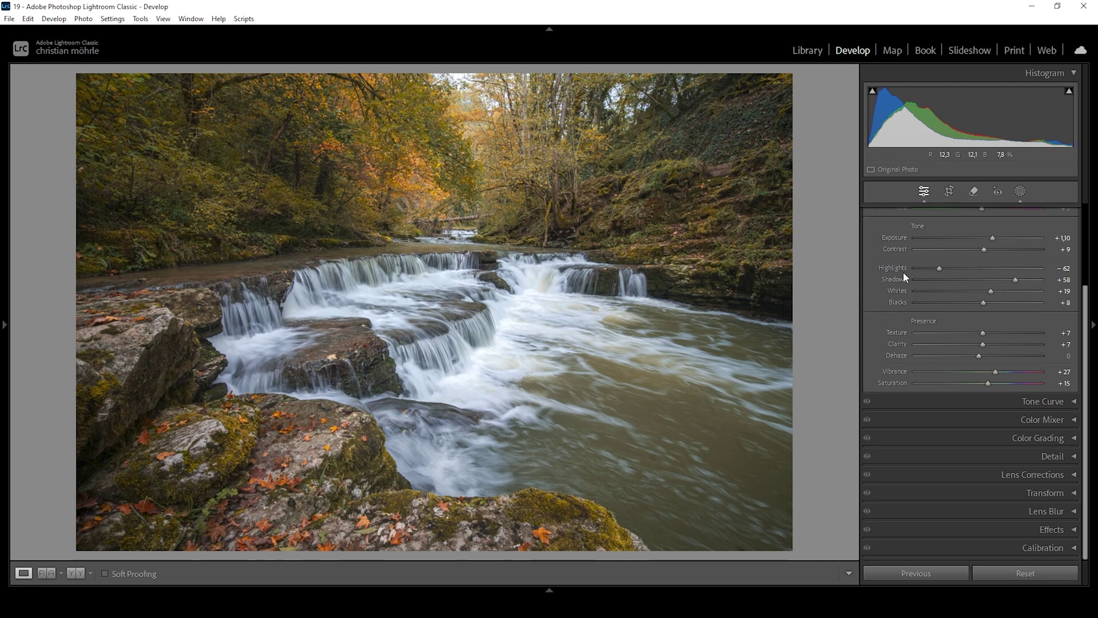
left_click(1047, 421)
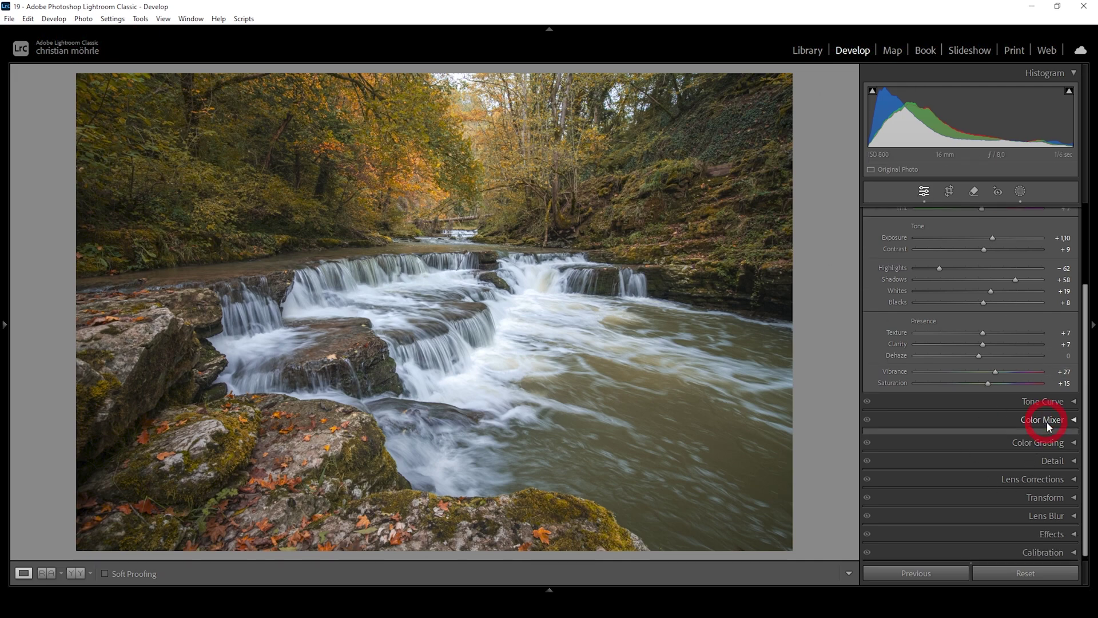
left_click(920, 318)
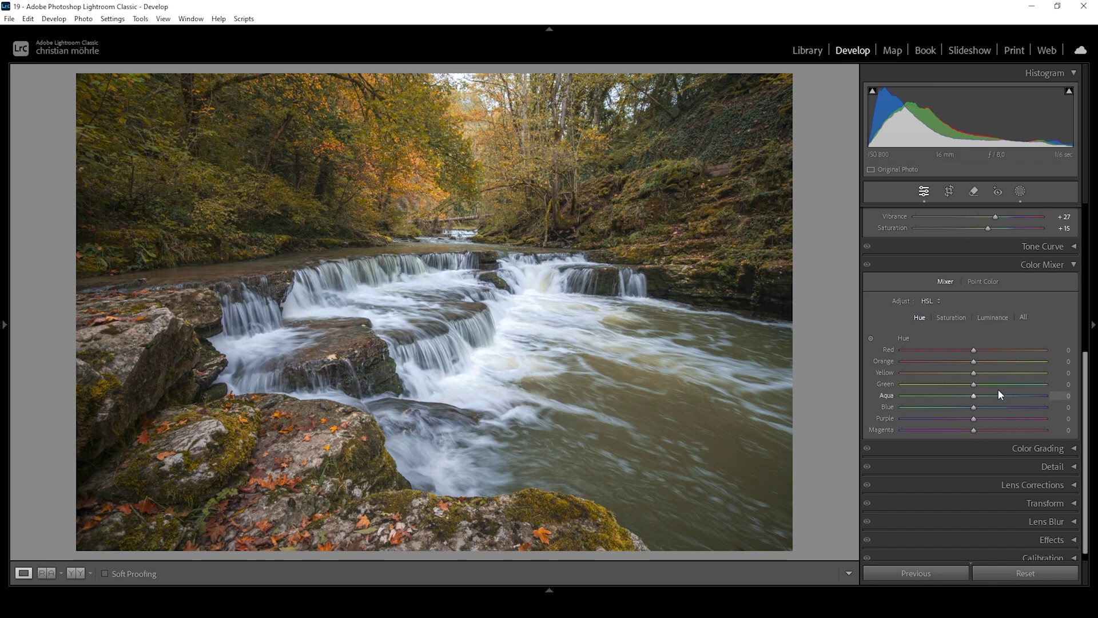
left_click_drag(975, 388, 985, 388)
left_click_drag(983, 389, 983, 389)
left_click_drag(974, 373, 967, 377)
mouse_move(965, 374)
left_mouse_down()
mouse_move(956, 374)
mouse_move(966, 362)
left_mouse_up()
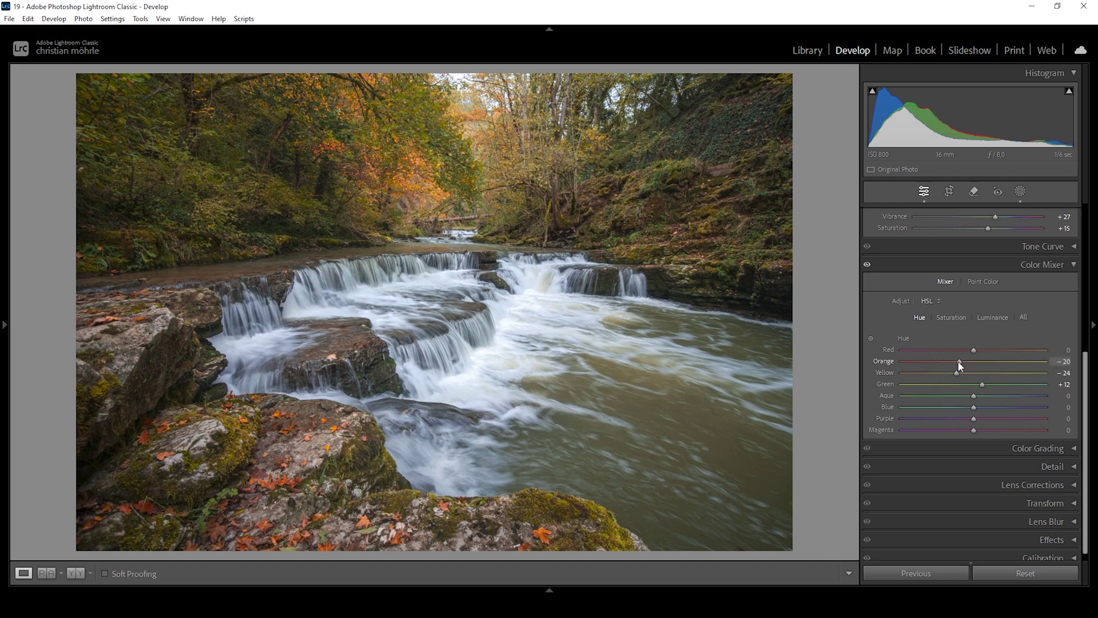
left_click_drag(960, 366, 954, 366)
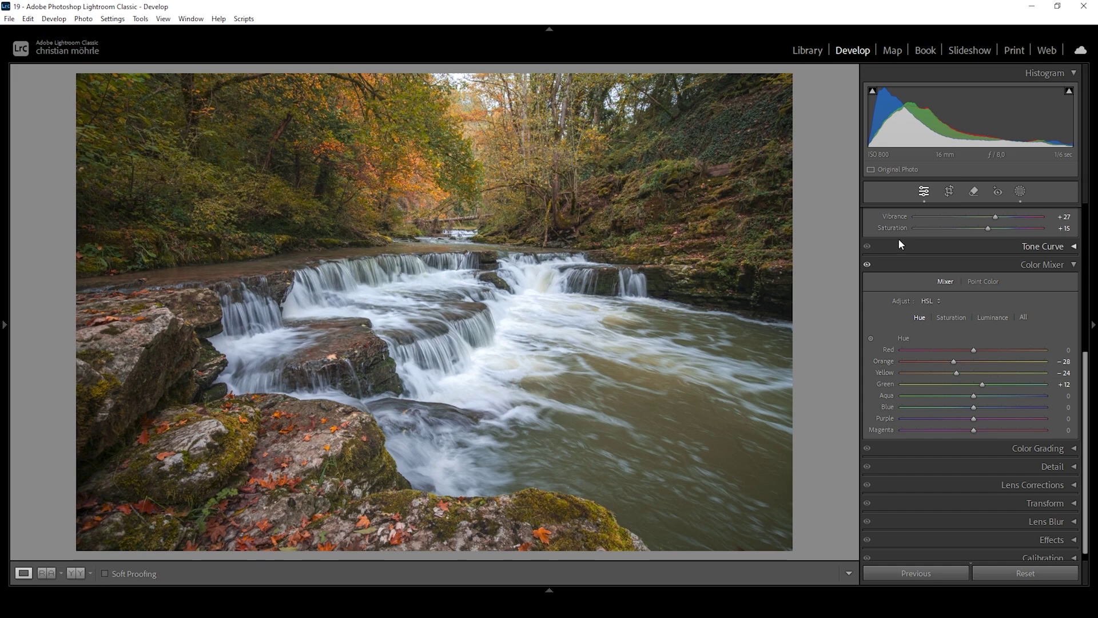
left_click(867, 266)
- In the Color Mixer's Saturation tab, set Orange +35, Yellow +30, Green +23 and Blue +23
left_click(953, 317)
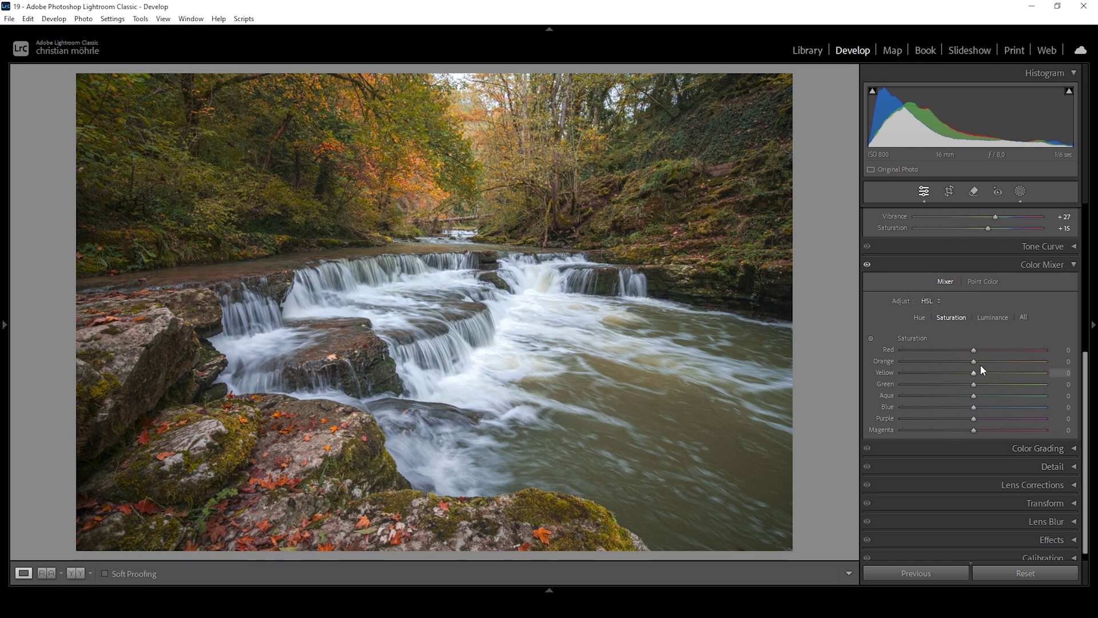
left_click_drag(978, 359, 1000, 361)
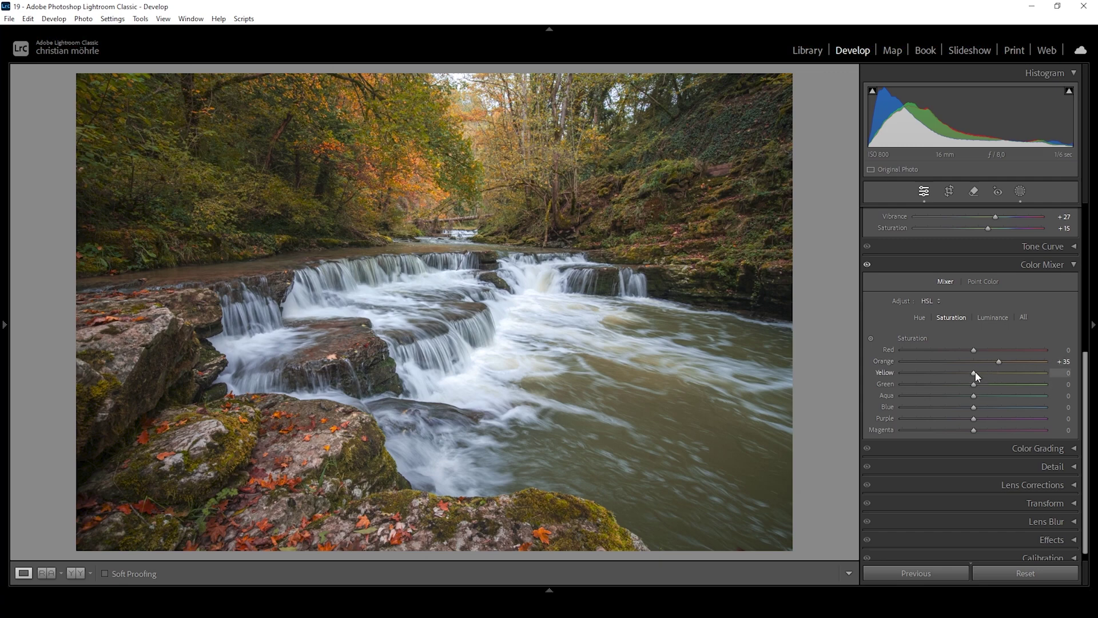
mouse_move(976, 372)
left_mouse_down()
mouse_move(996, 372)
mouse_move(978, 384)
mouse_move(992, 381)
left_mouse_up()
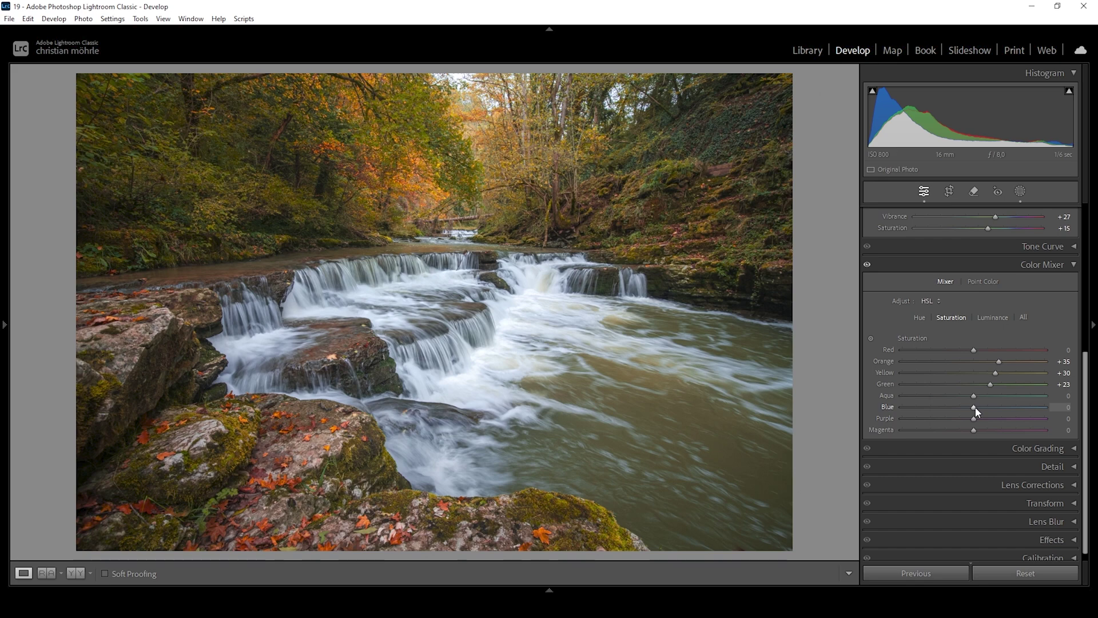
left_click_drag(975, 407, 990, 409)
left_click_drag(989, 408, 992, 409)
left_click(991, 407)
- In the Color Mixer's Luminance tab, set Orange +35, Yellow +14 and Green +9
left_click(987, 317)
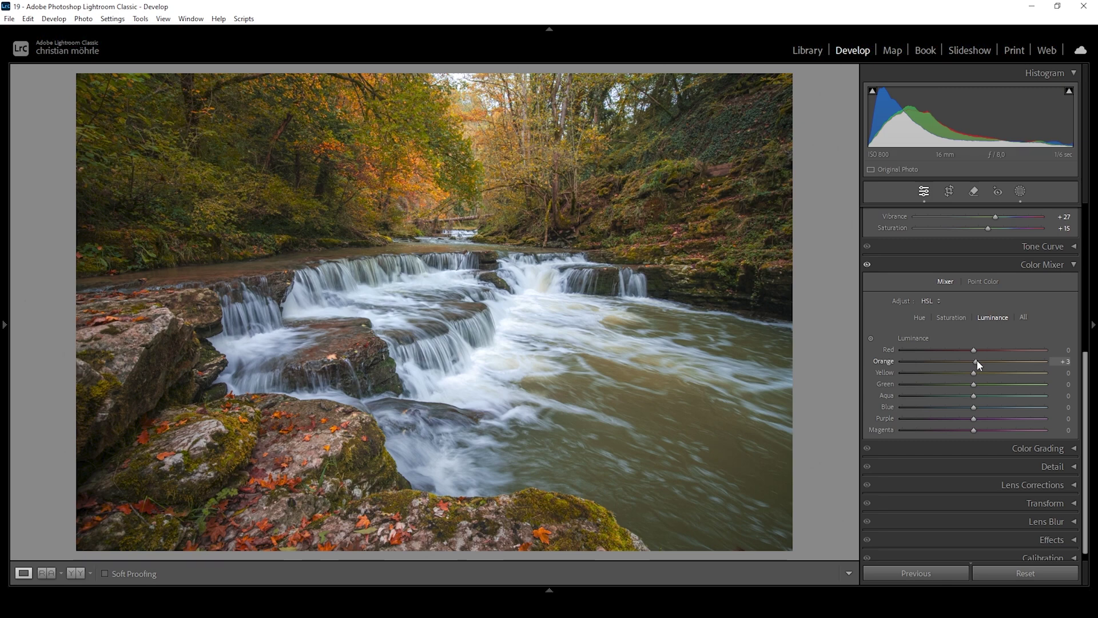
mouse_move(977, 361)
left_mouse_down()
mouse_move(1007, 361)
mouse_move(809, 385)
mouse_move(994, 358)
left_mouse_up()
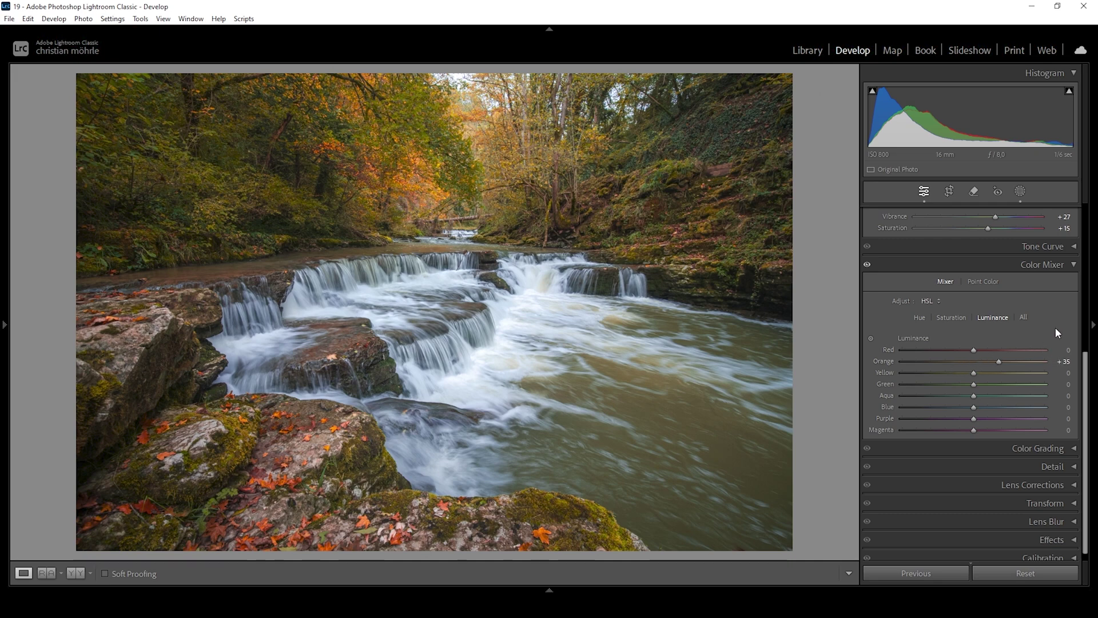
left_click_drag(973, 372, 983, 373)
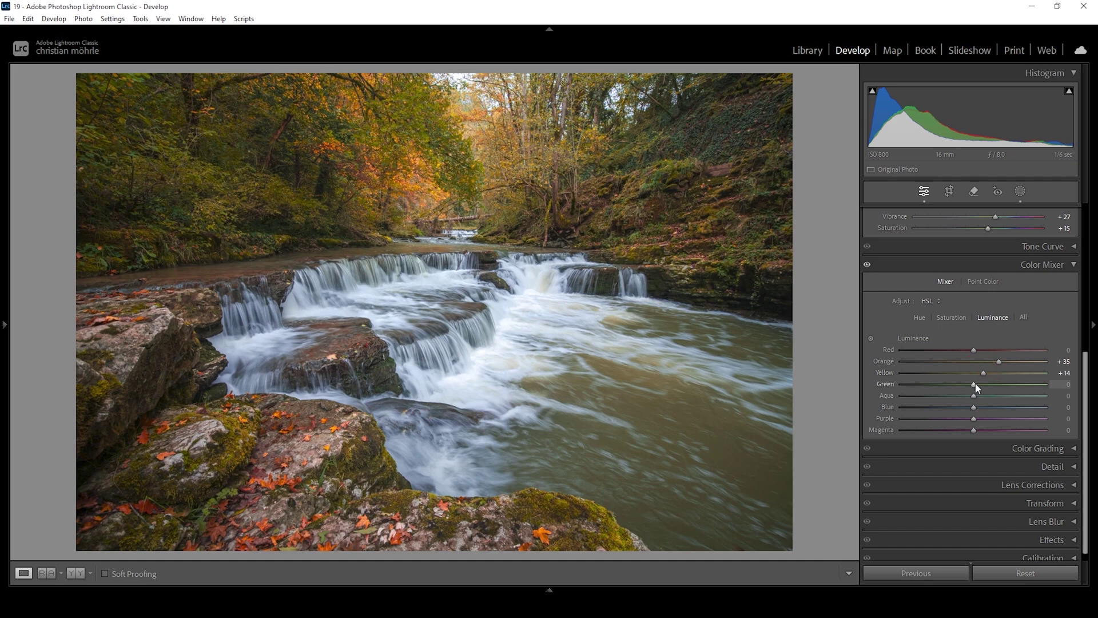
left_click_drag(979, 382, 985, 388)
- Collapse the Color Mixer and set Calibration's Blue Primary to Hue −10, Saturation +11
left_click(1066, 262)
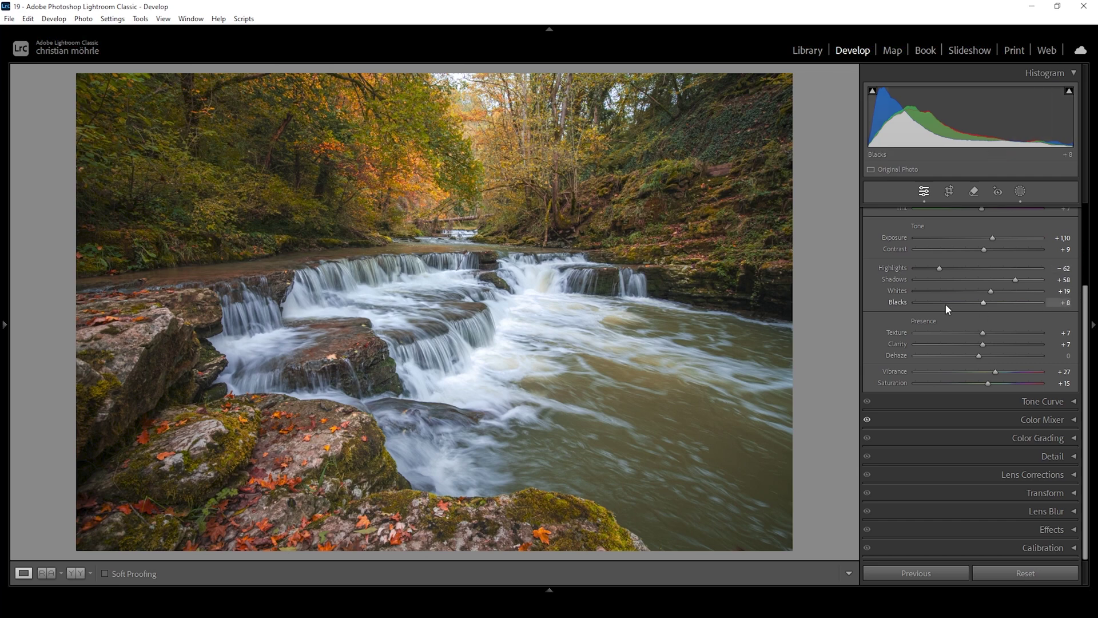
left_click(1005, 547)
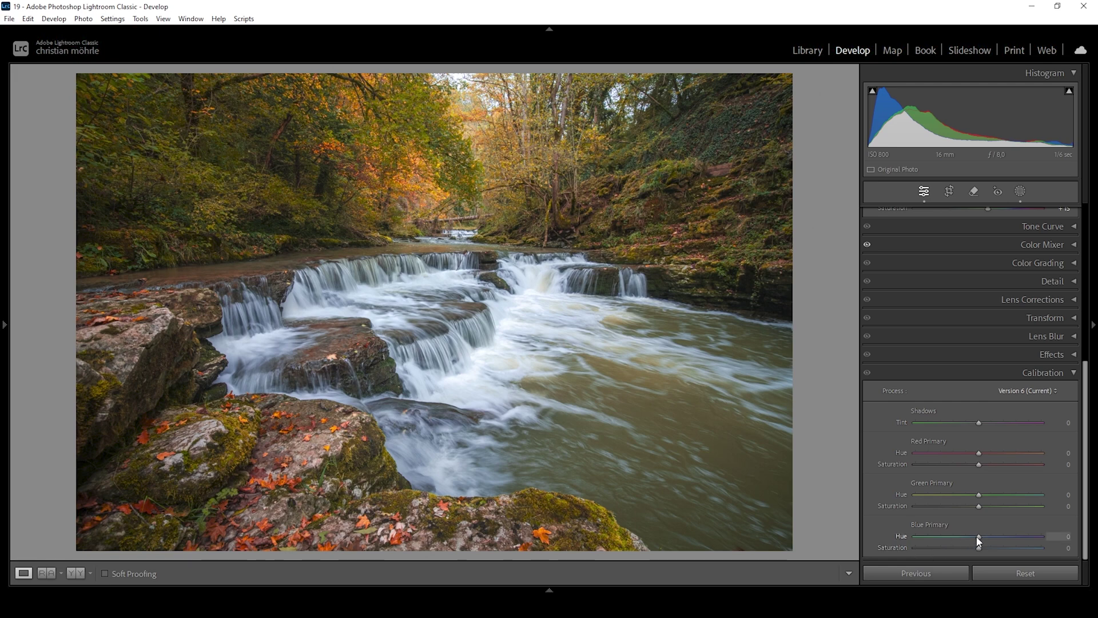
left_click_drag(977, 538, 971, 538)
left_click_drag(979, 548, 985, 548)
- In the Detail panel, set sharpening Radius 0.5, Detail 100, Masking 83 and Amount 50
left_click(1038, 283)
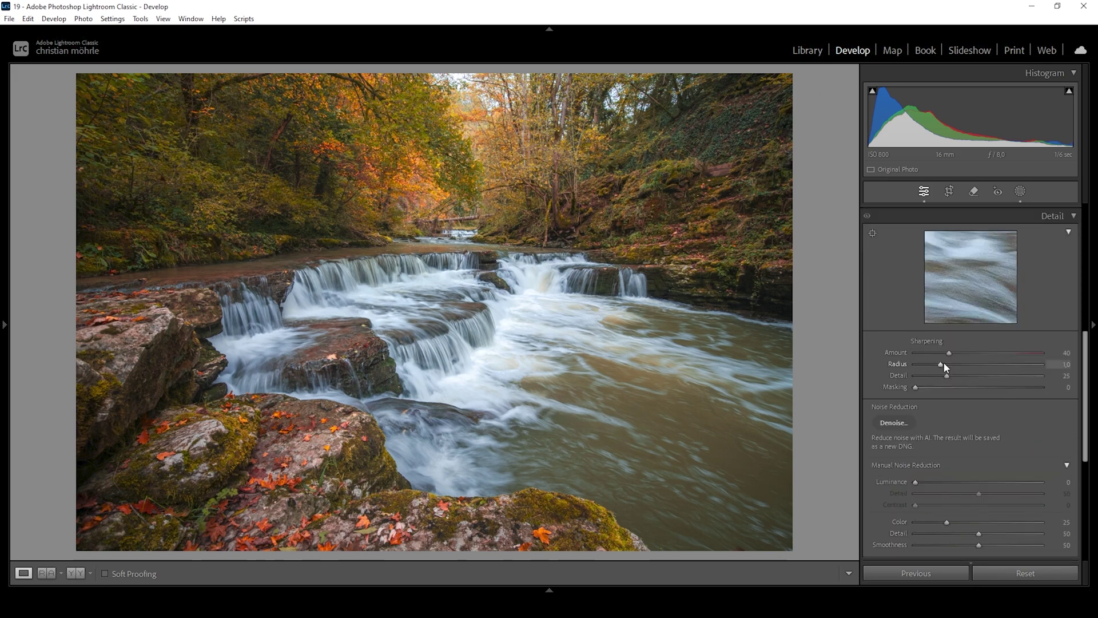
left_click_drag(904, 365, 865, 366)
left_click_drag(946, 377, 1047, 379)
left_click_drag(922, 386, 1022, 391)
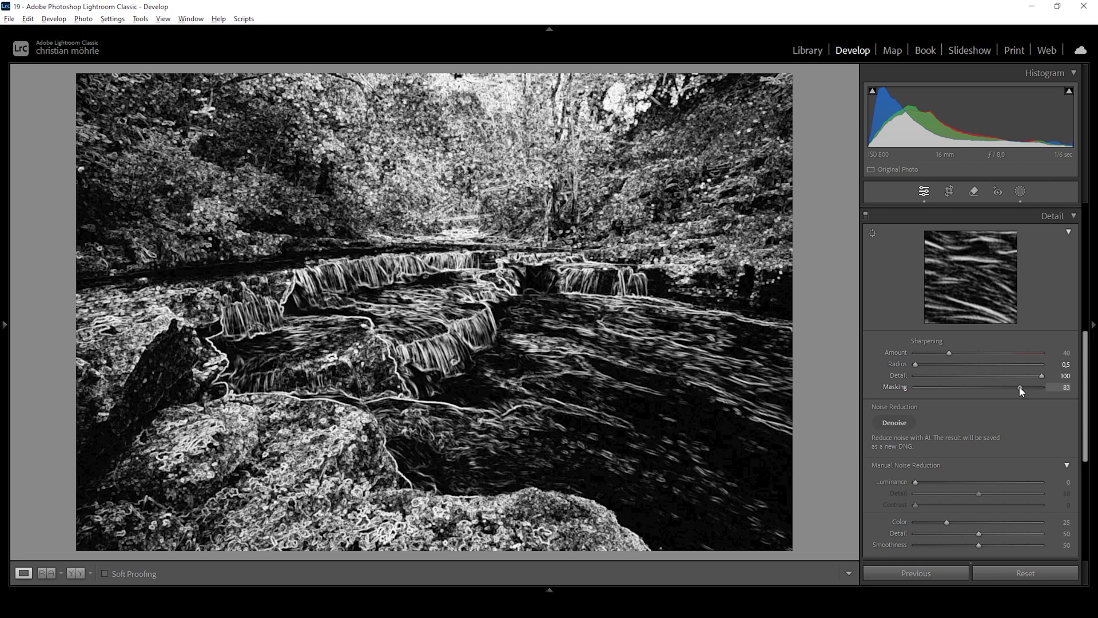
left_click_drag(1021, 391, 1021, 391)
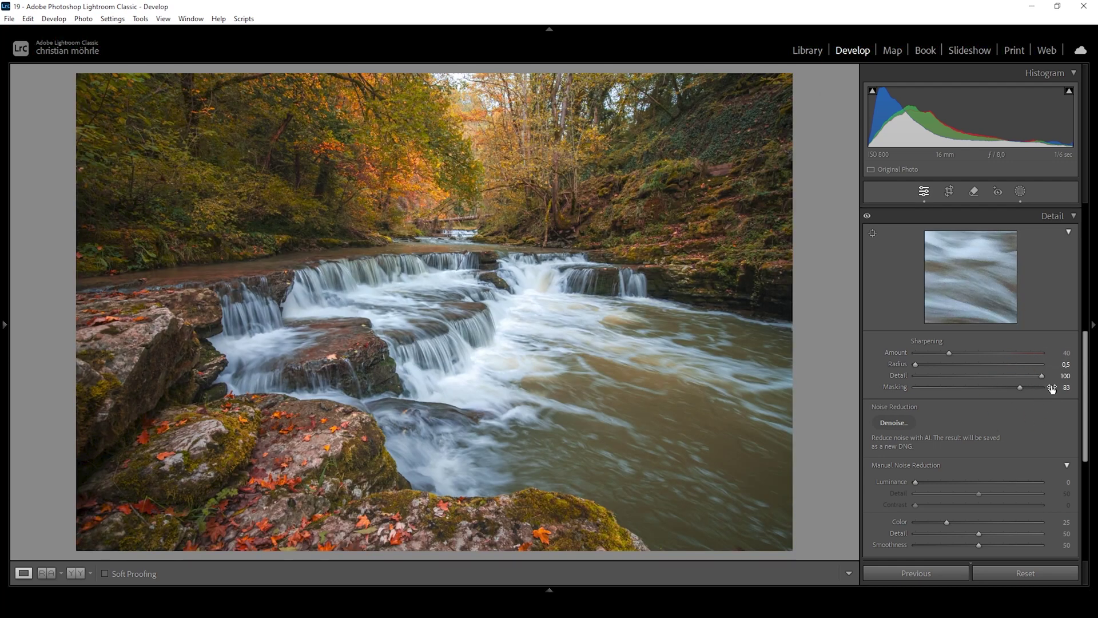
left_click_drag(948, 353, 959, 358)
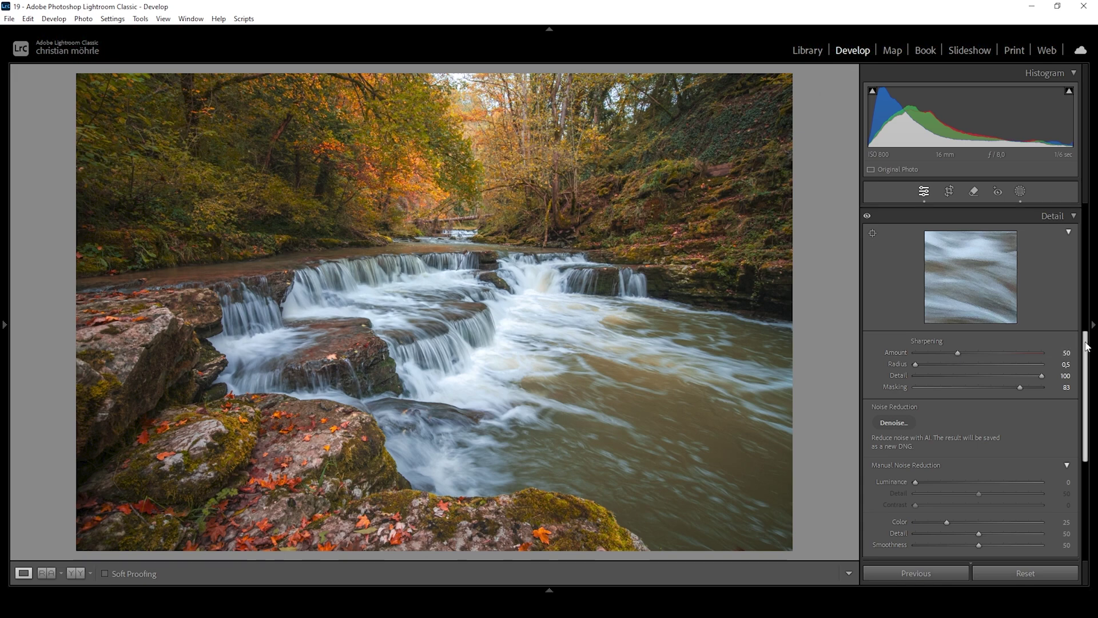
- Collapse the Detail panel so the Calibration settings show again
scroll(1081, 352, "up", 1)
left_click(1074, 239)
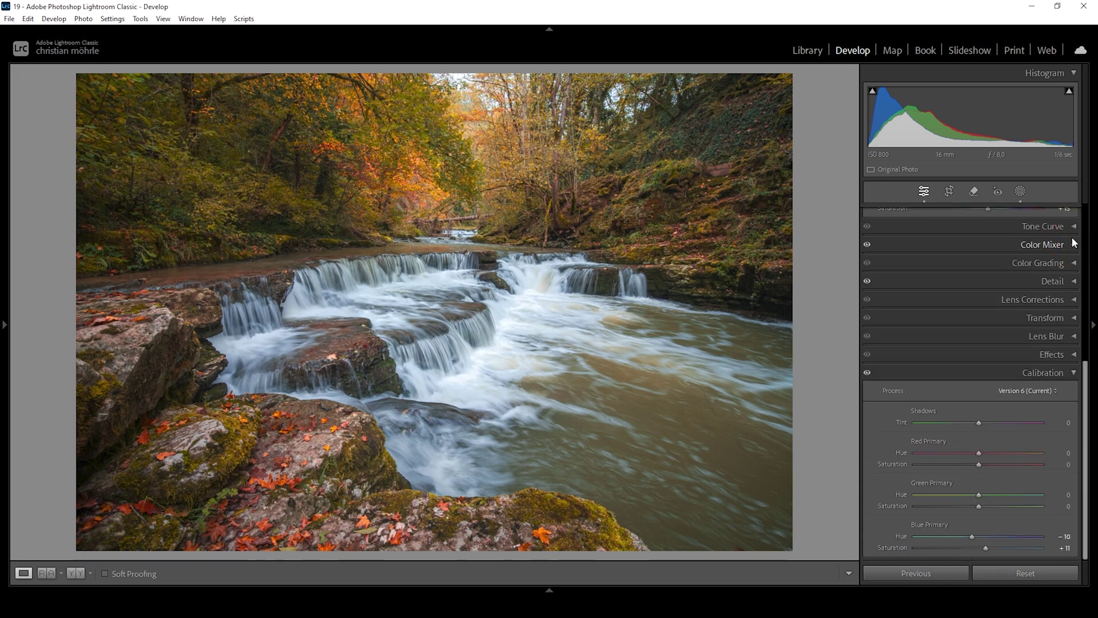